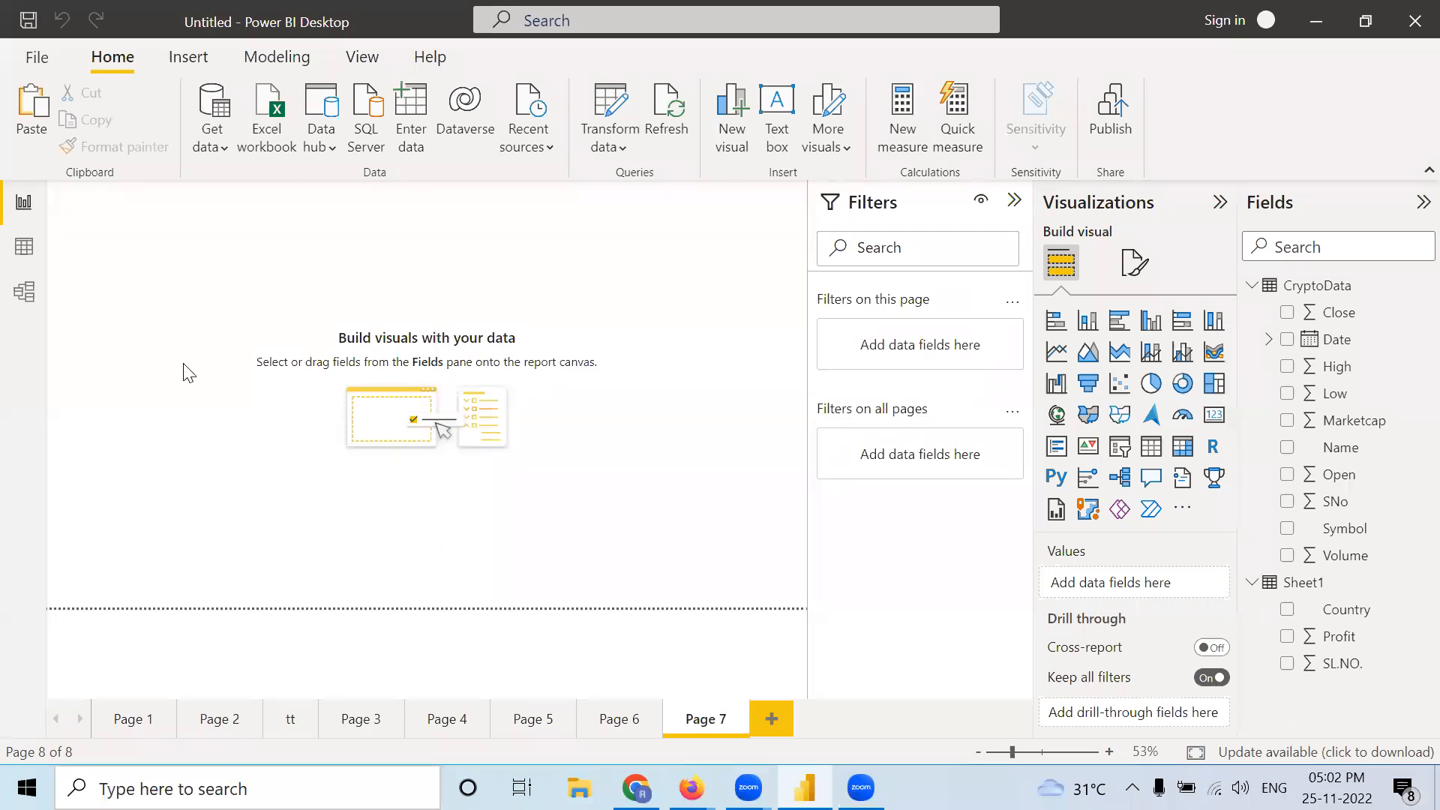
Examine the columns of the FIFA 22 table in the data view, through to the club and nation image URLs
{"action": "left_click", "coordinate": [22, 252]}
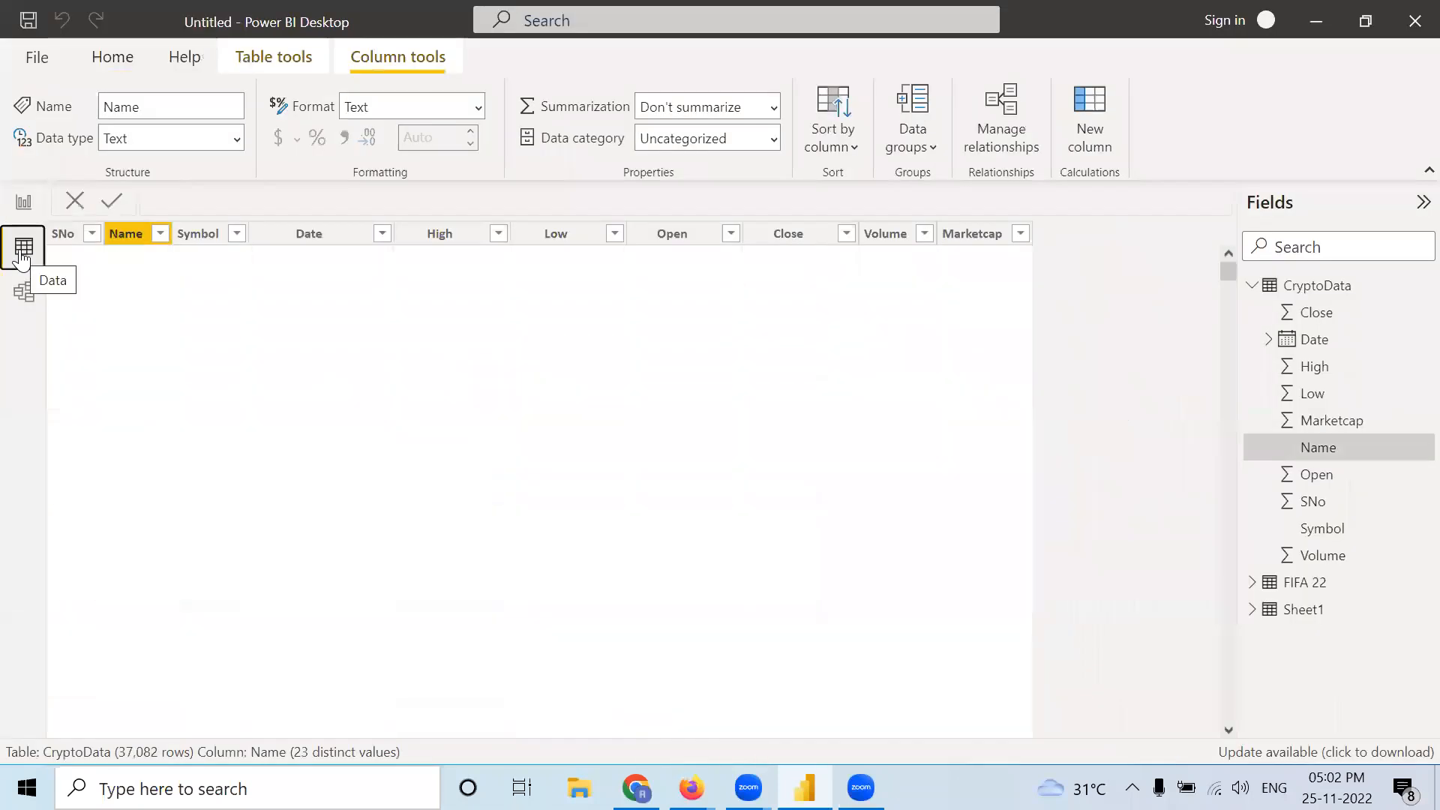
{"action": "left_click", "coordinate": [1252, 285]}
{"action": "left_click", "coordinate": [1269, 315]}
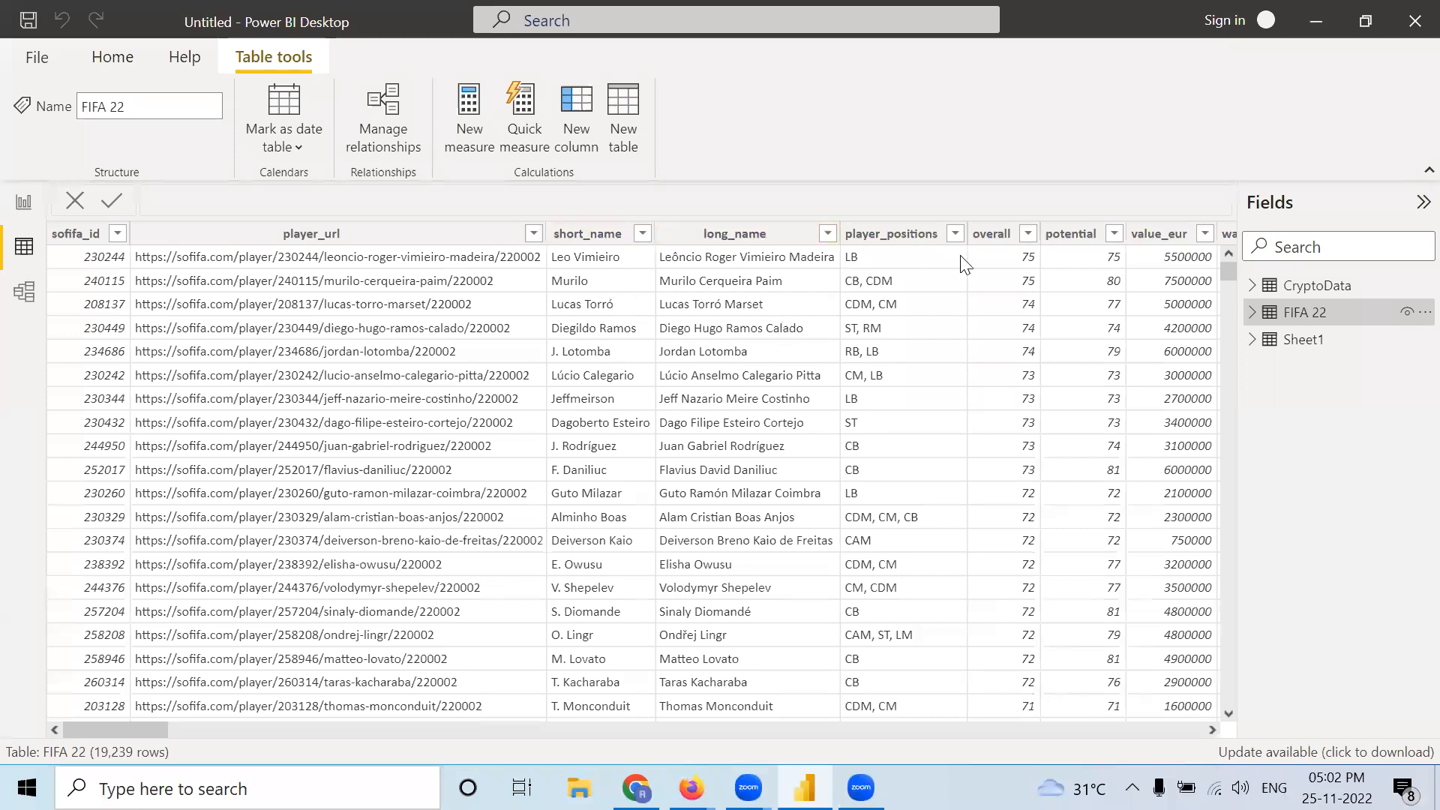
{"action": "left_click_drag", "start_coordinate": [101, 727], "coordinate": [1170, 726]}
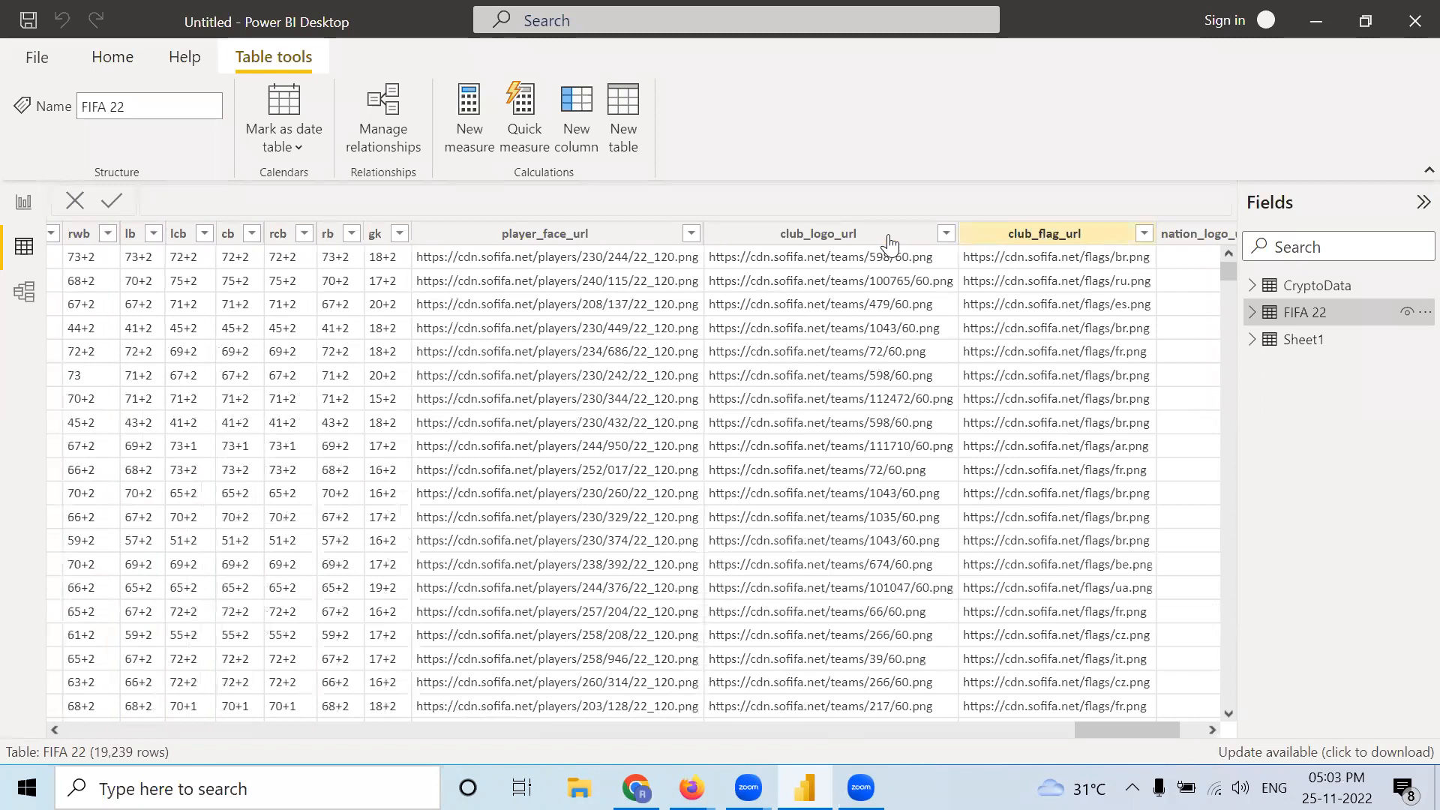
{"action": "left_click_drag", "start_coordinate": [1148, 728], "coordinate": [7, 748]}
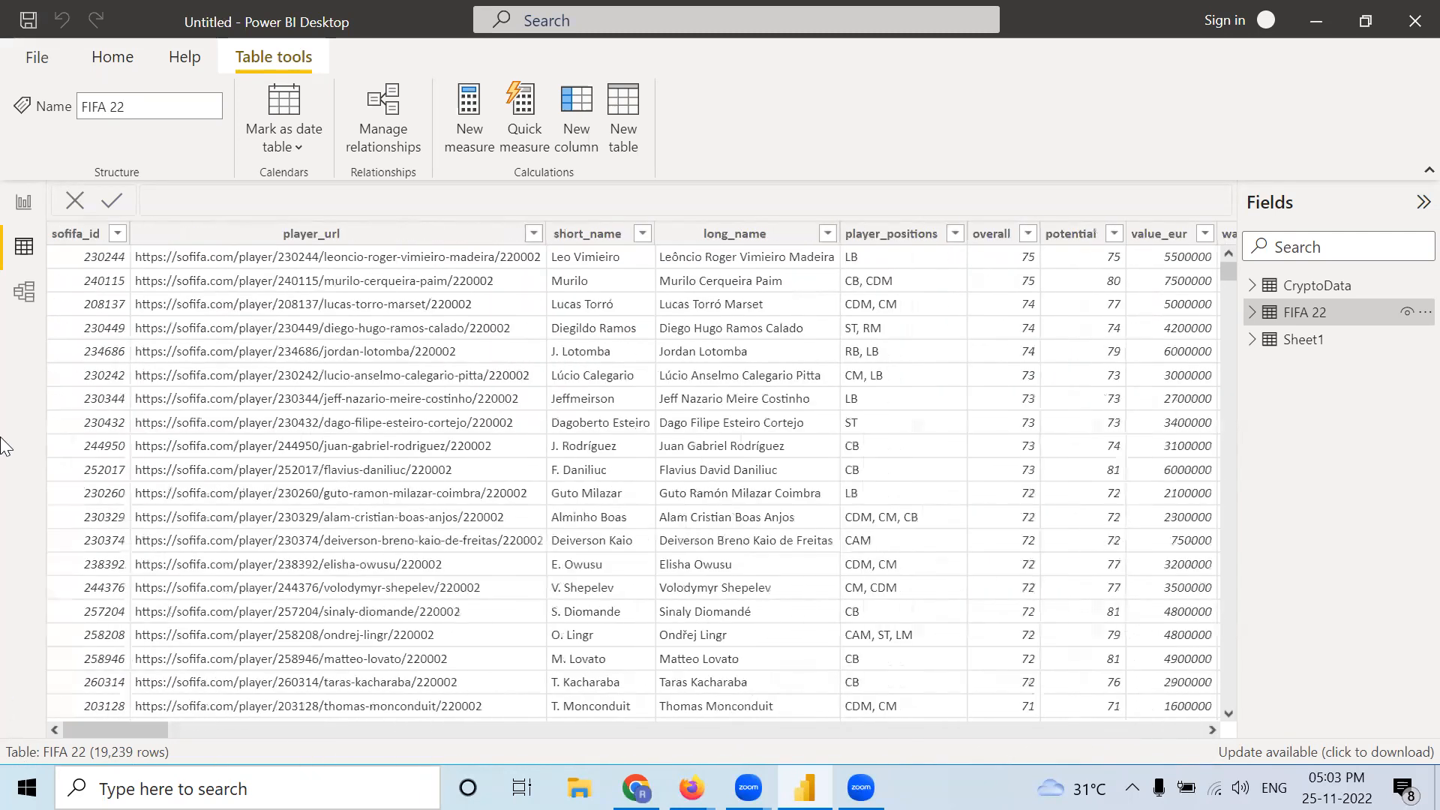
Return to the report page, collapse the CryptoData and Sheet1 field lists, and expand FIFA 22 to browse its fields
{"action": "left_click", "coordinate": [26, 204]}
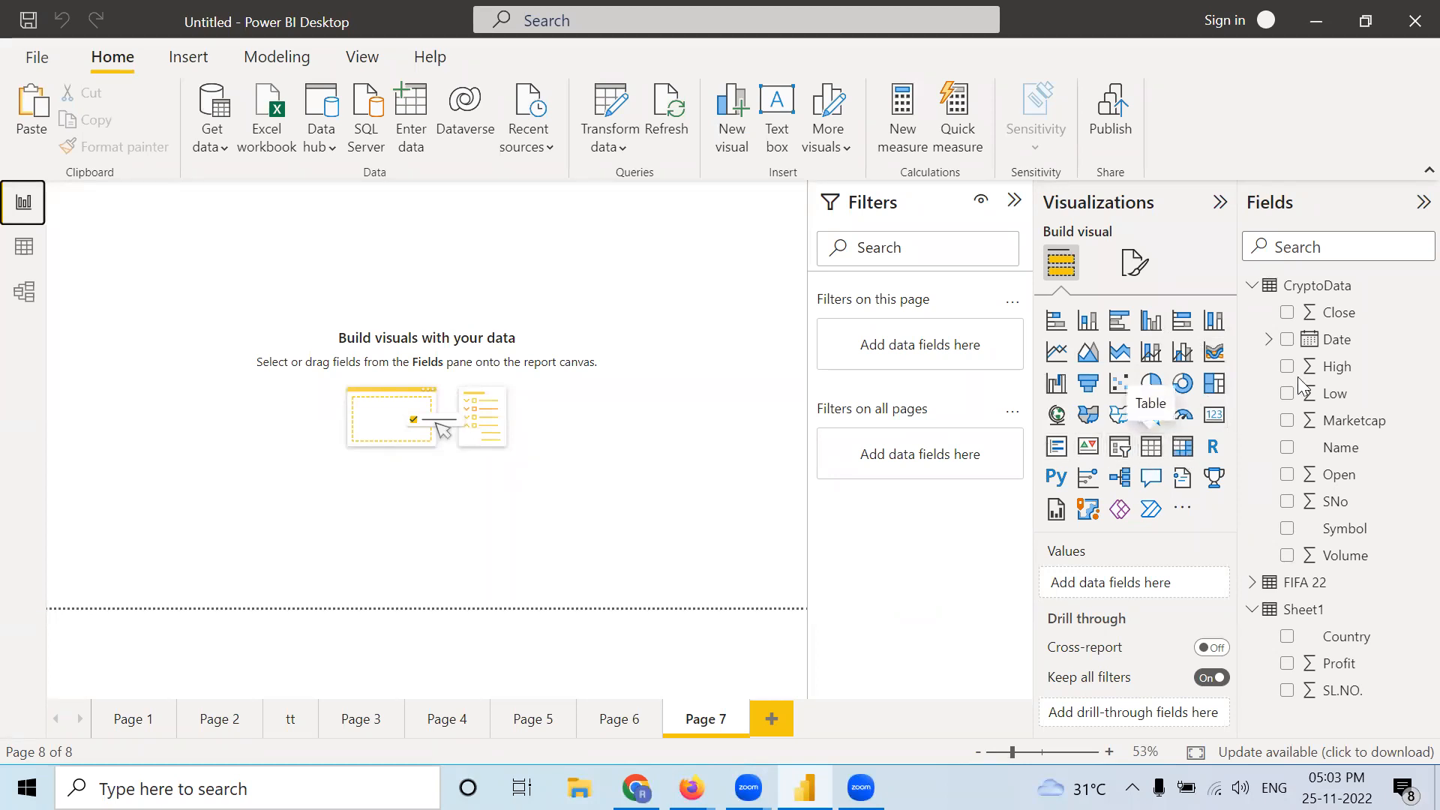
{"action": "left_click", "coordinate": [1252, 291]}
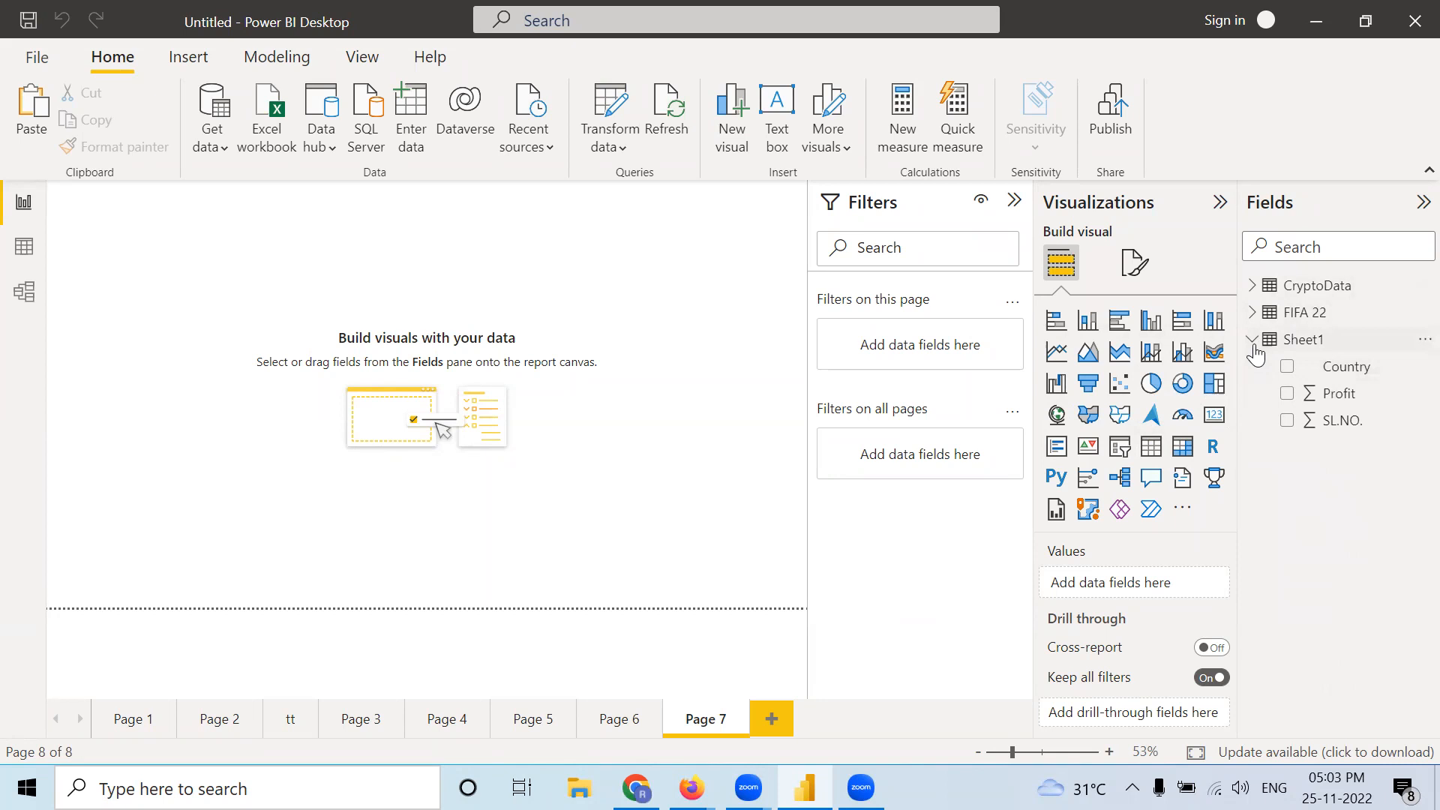
{"action": "left_click", "coordinate": [1251, 339]}
{"action": "left_click", "coordinate": [1252, 314]}
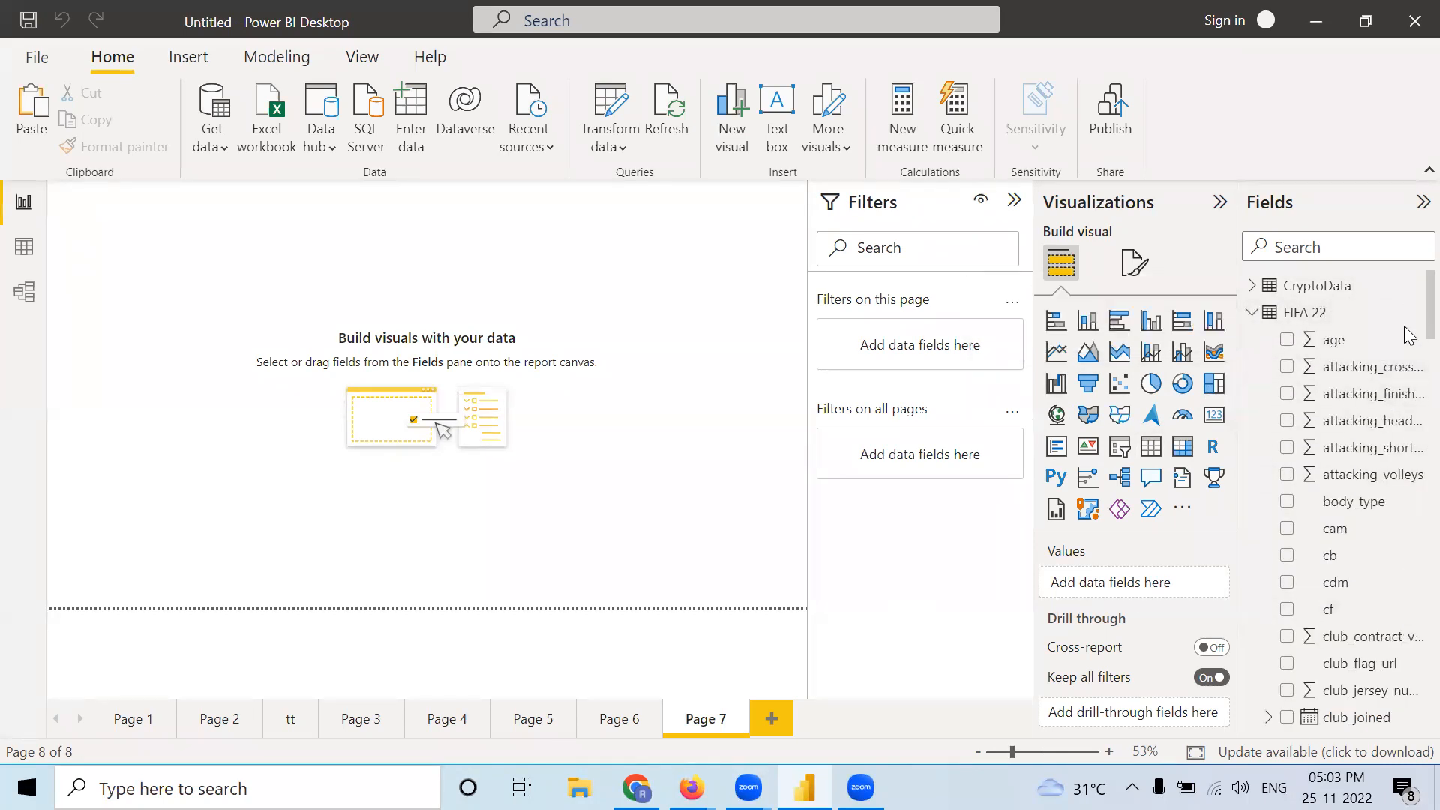
{"action": "scroll", "coordinate": [1410, 450], "scroll_direction": "down", "scroll_amount": 15}
{"action": "scroll", "coordinate": [1410, 498], "scroll_direction": "down", "scroll_amount": 7}
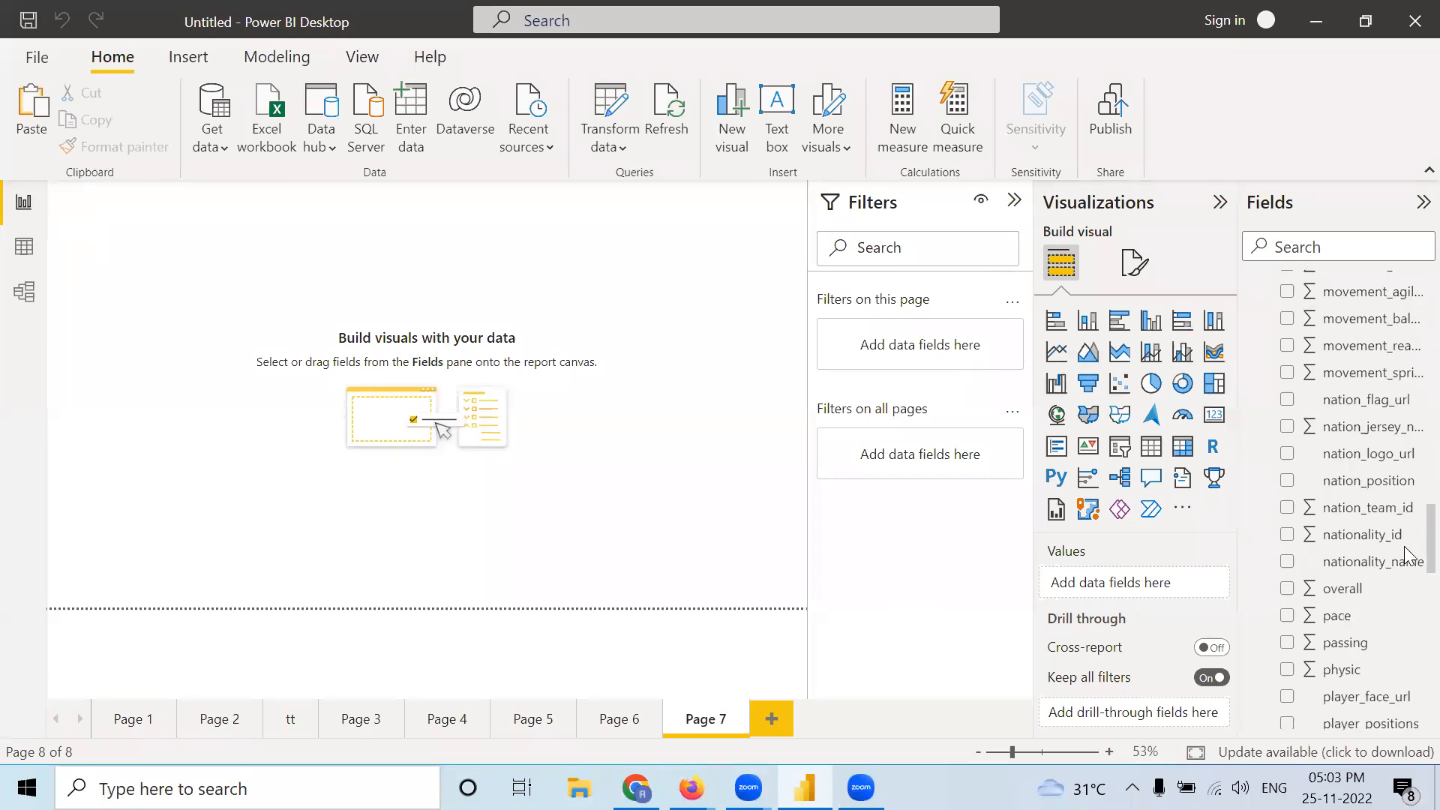
{"action": "scroll", "coordinate": [1406, 555], "scroll_direction": "down", "scroll_amount": 5}
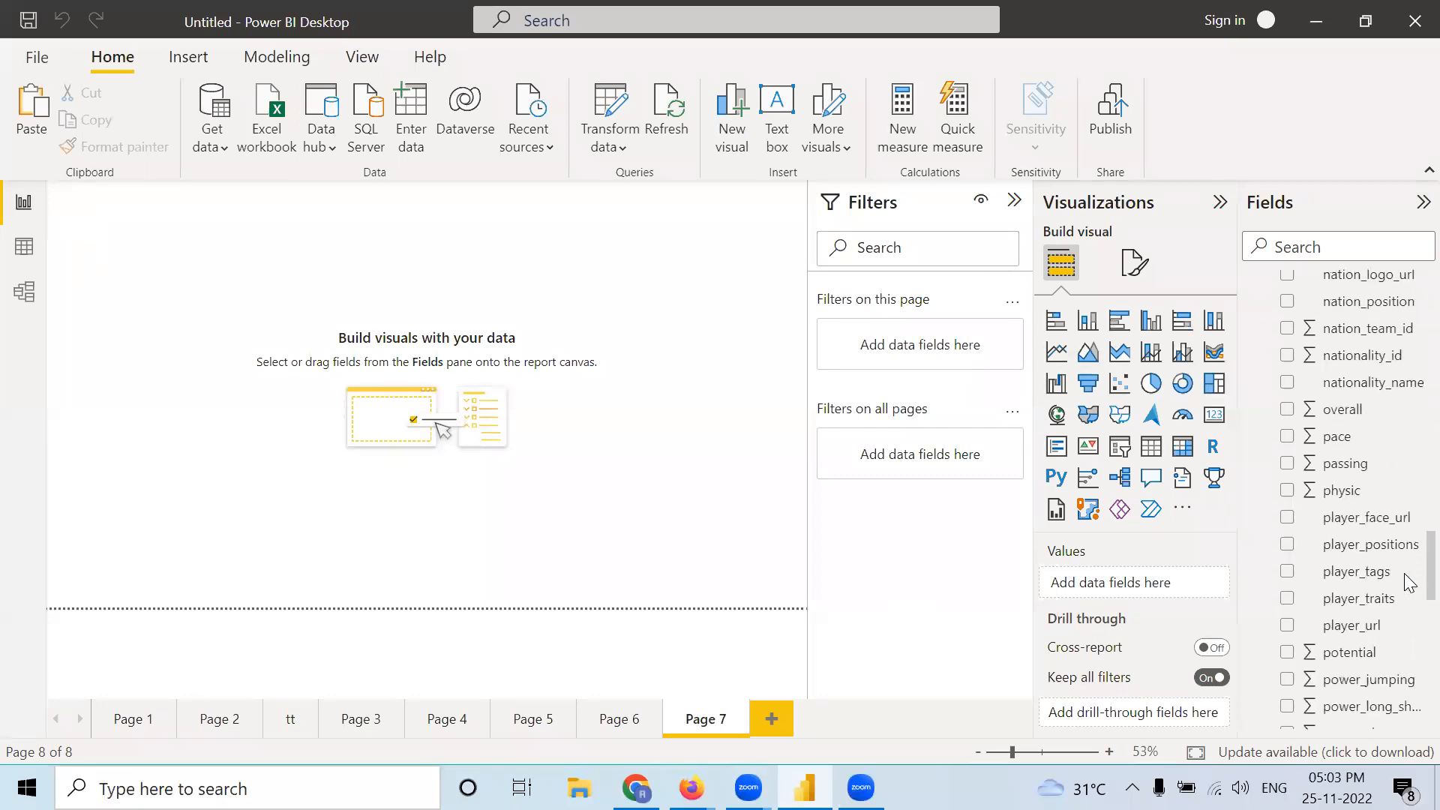
{"action": "scroll", "coordinate": [1408, 598], "scroll_direction": "down", "scroll_amount": 3}
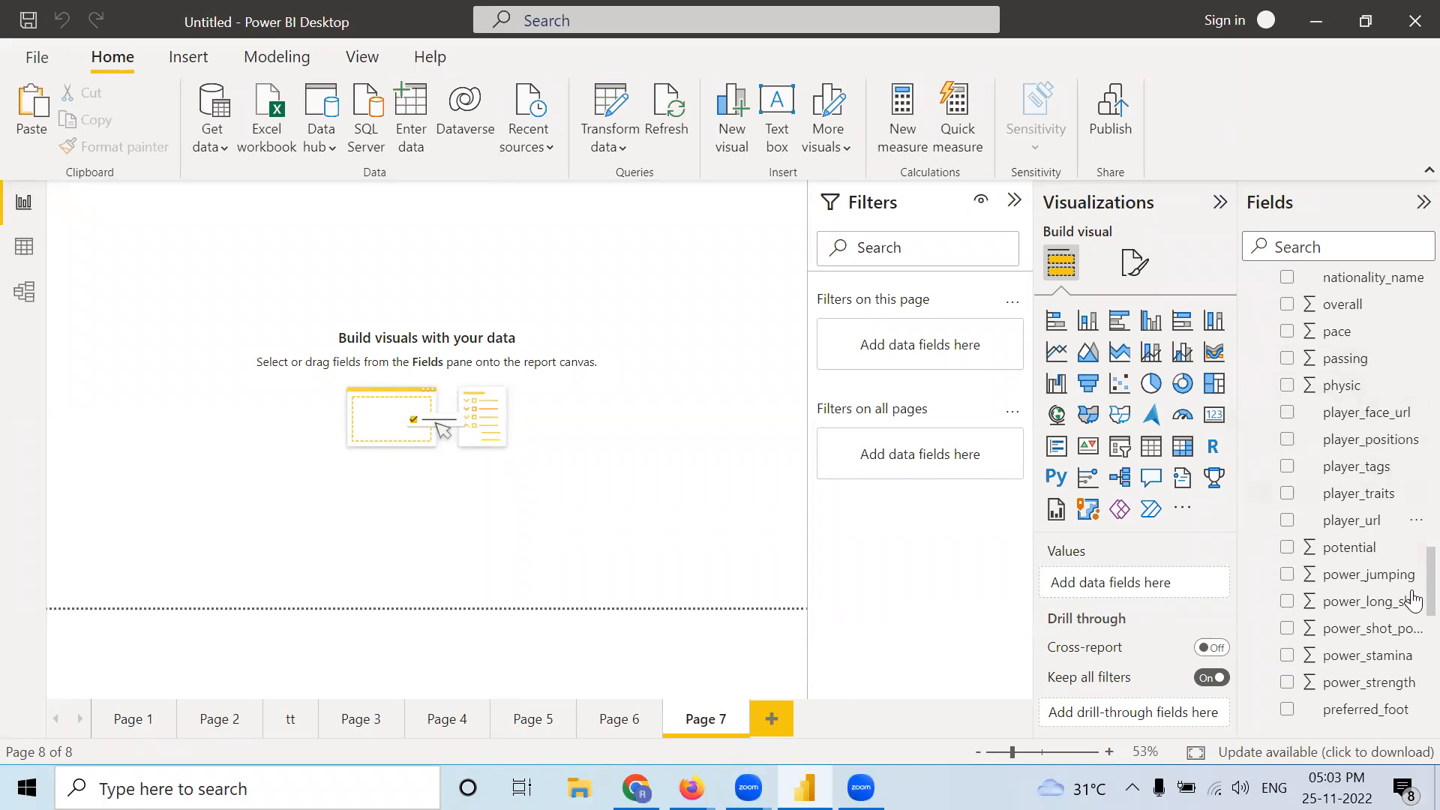
Look over the FIFA 22 data again and build a table visual on Page 7 with short_name as its first column
{"action": "left_click", "coordinate": [24, 246]}
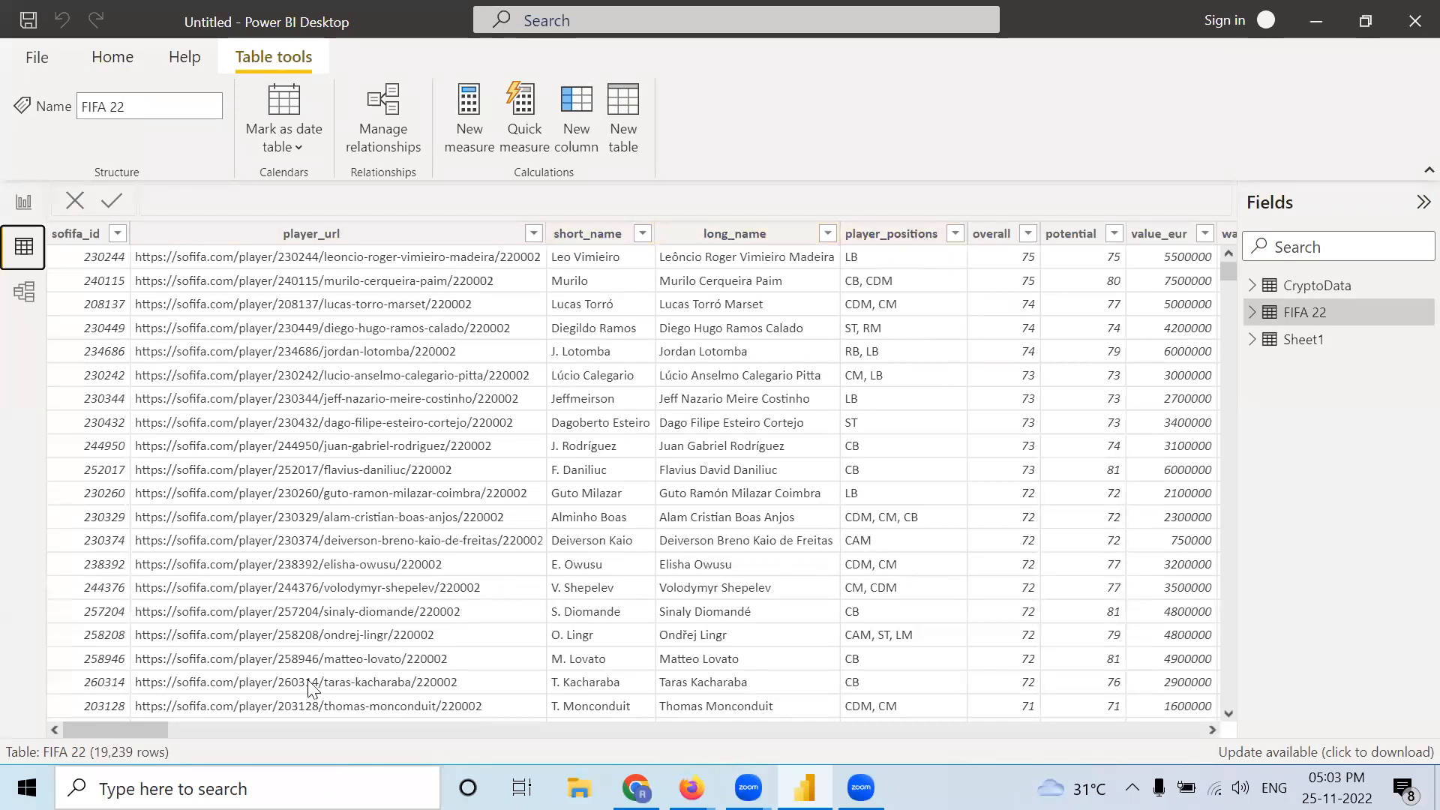
{"action": "left_click_drag", "start_coordinate": [145, 725], "coordinate": [1245, 703]}
{"action": "left_click_drag", "start_coordinate": [1136, 703], "coordinate": [784, 690]}
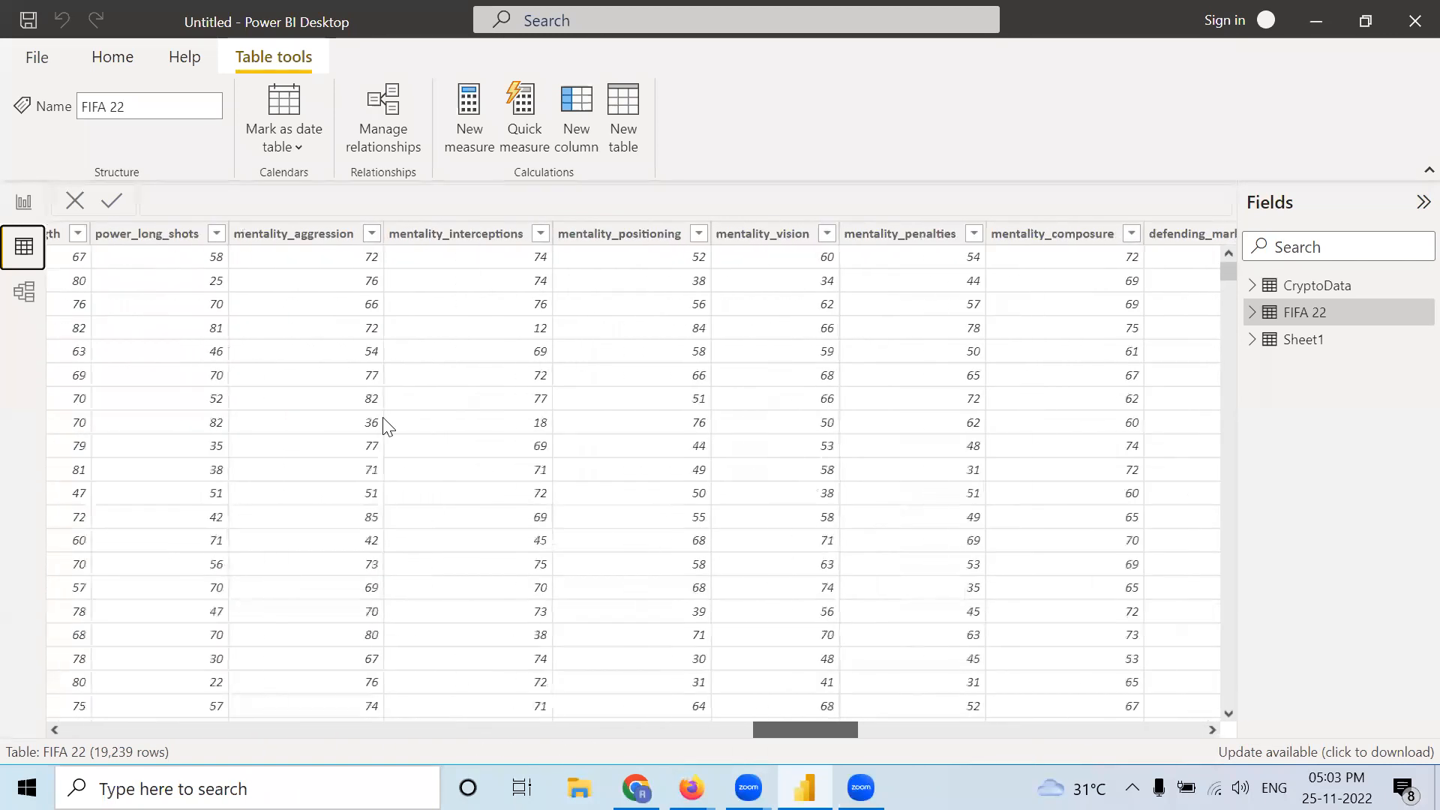
{"action": "left_click", "coordinate": [23, 204]}
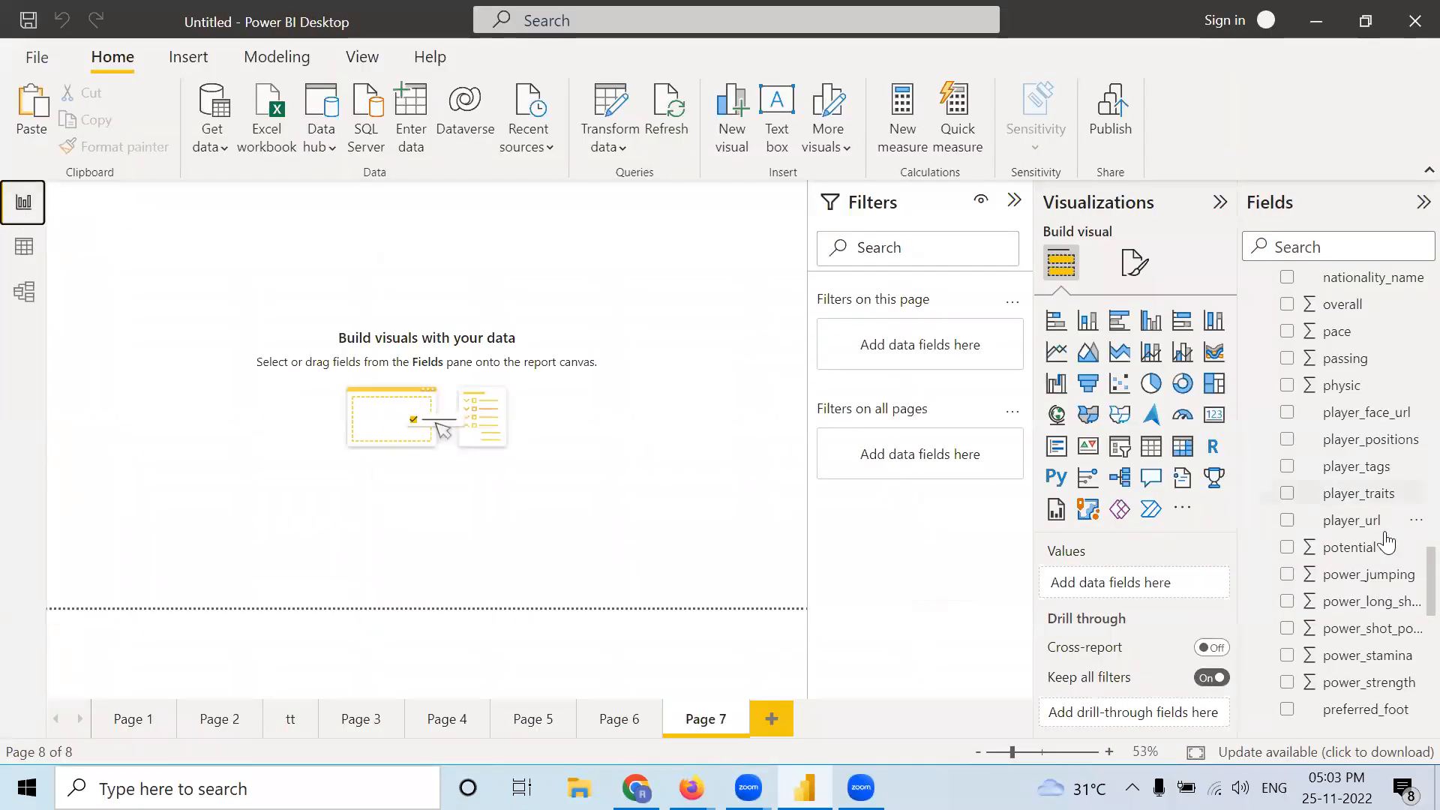
{"action": "scroll", "coordinate": [1405, 607], "scroll_direction": "down", "scroll_amount": 5}
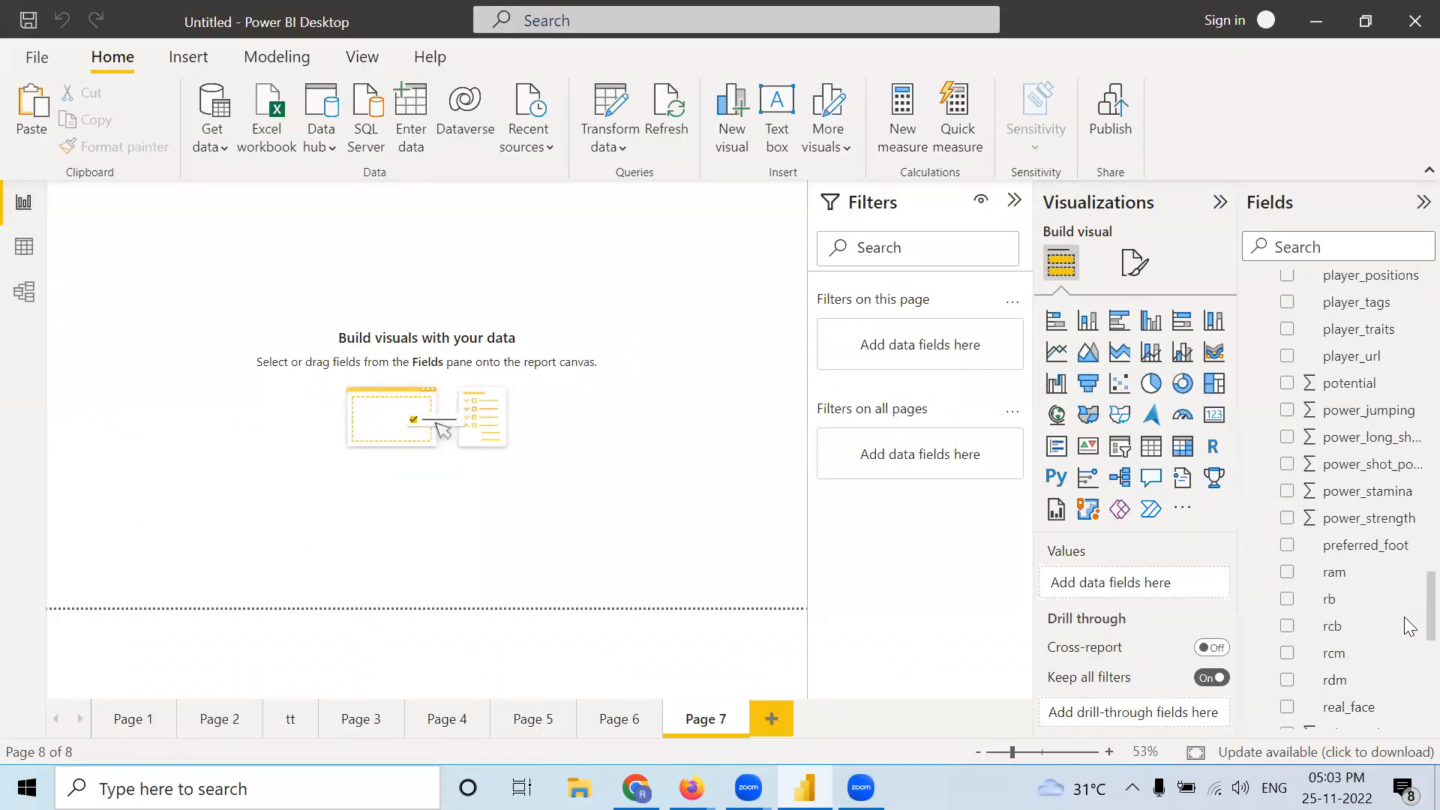
{"action": "scroll", "coordinate": [1407, 665], "scroll_direction": "down", "scroll_amount": 2}
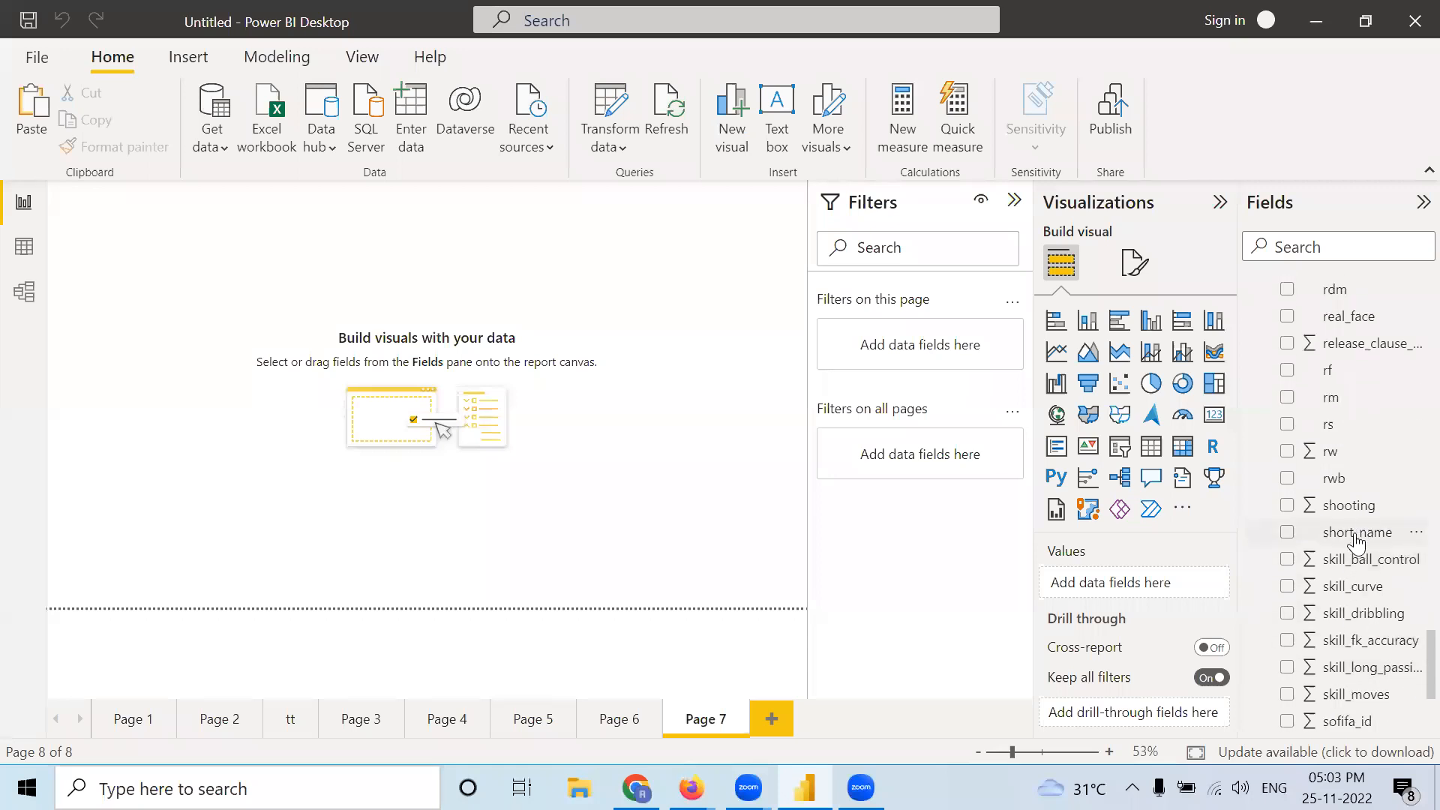
{"action": "left_click_drag", "start_coordinate": [1356, 539], "coordinate": [1115, 583]}
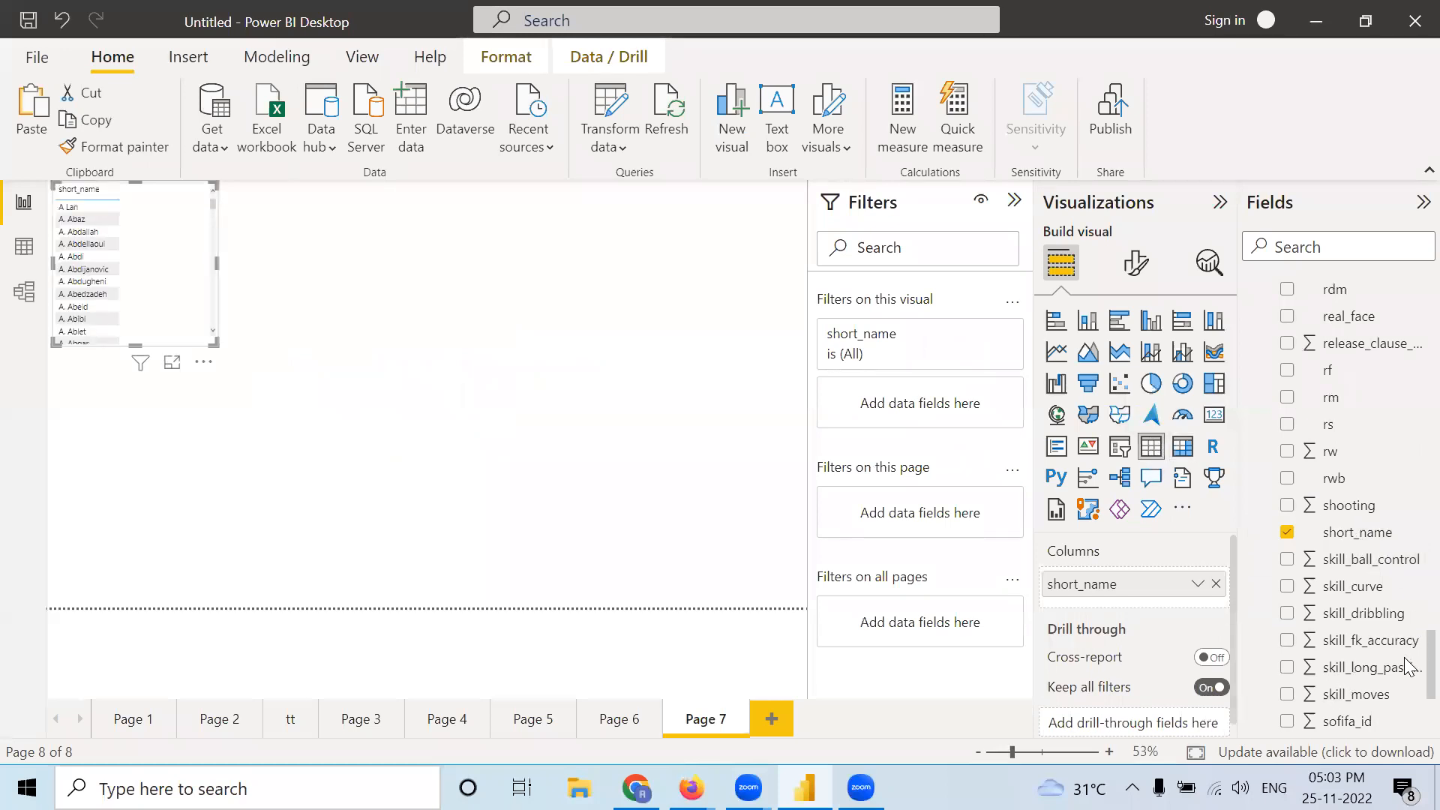
Add the player_face_url field as a column after short_name in the table visual
{"action": "scroll", "coordinate": [1407, 686], "scroll_direction": "down", "scroll_amount": 3}
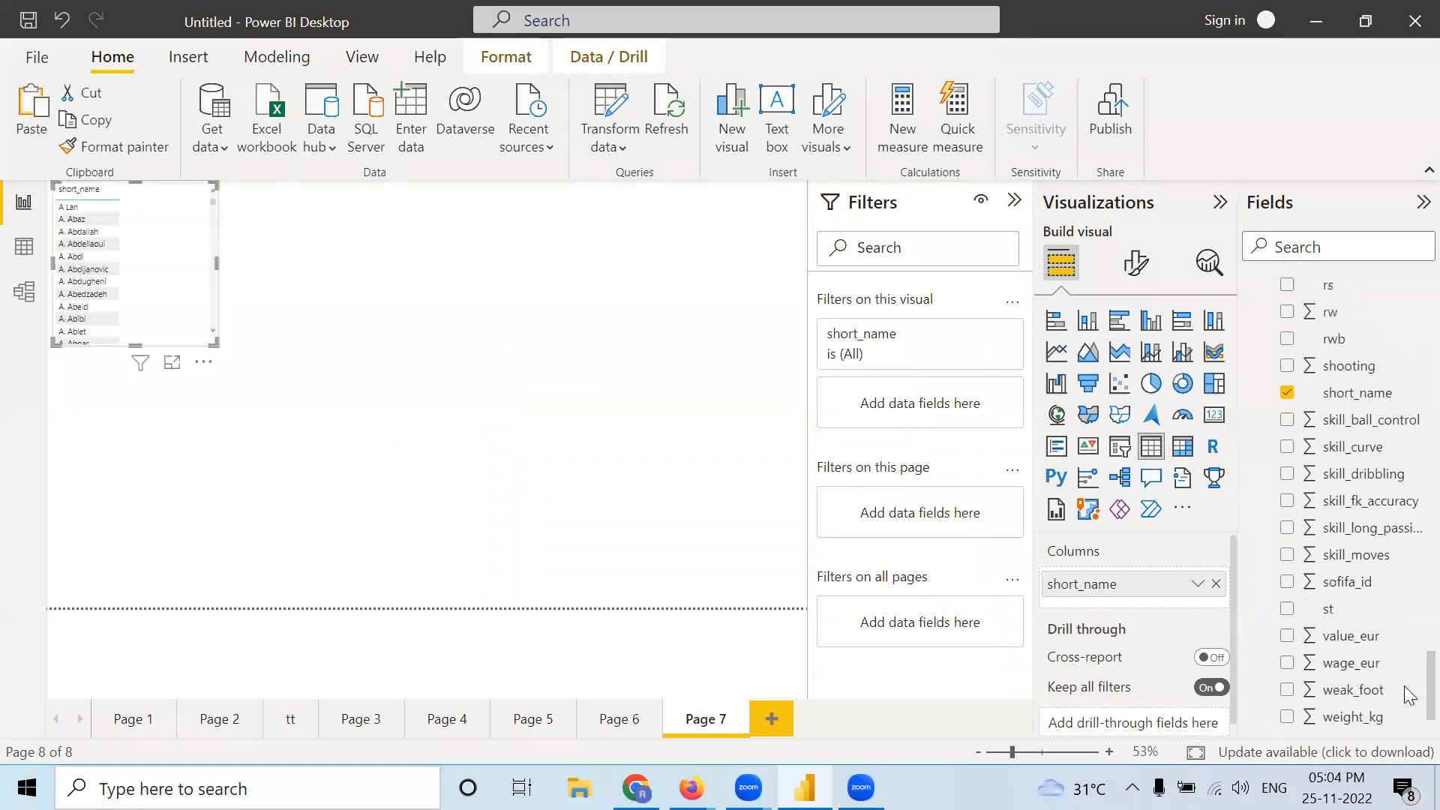
{"action": "scroll", "coordinate": [1409, 652], "scroll_direction": "up", "scroll_amount": 5}
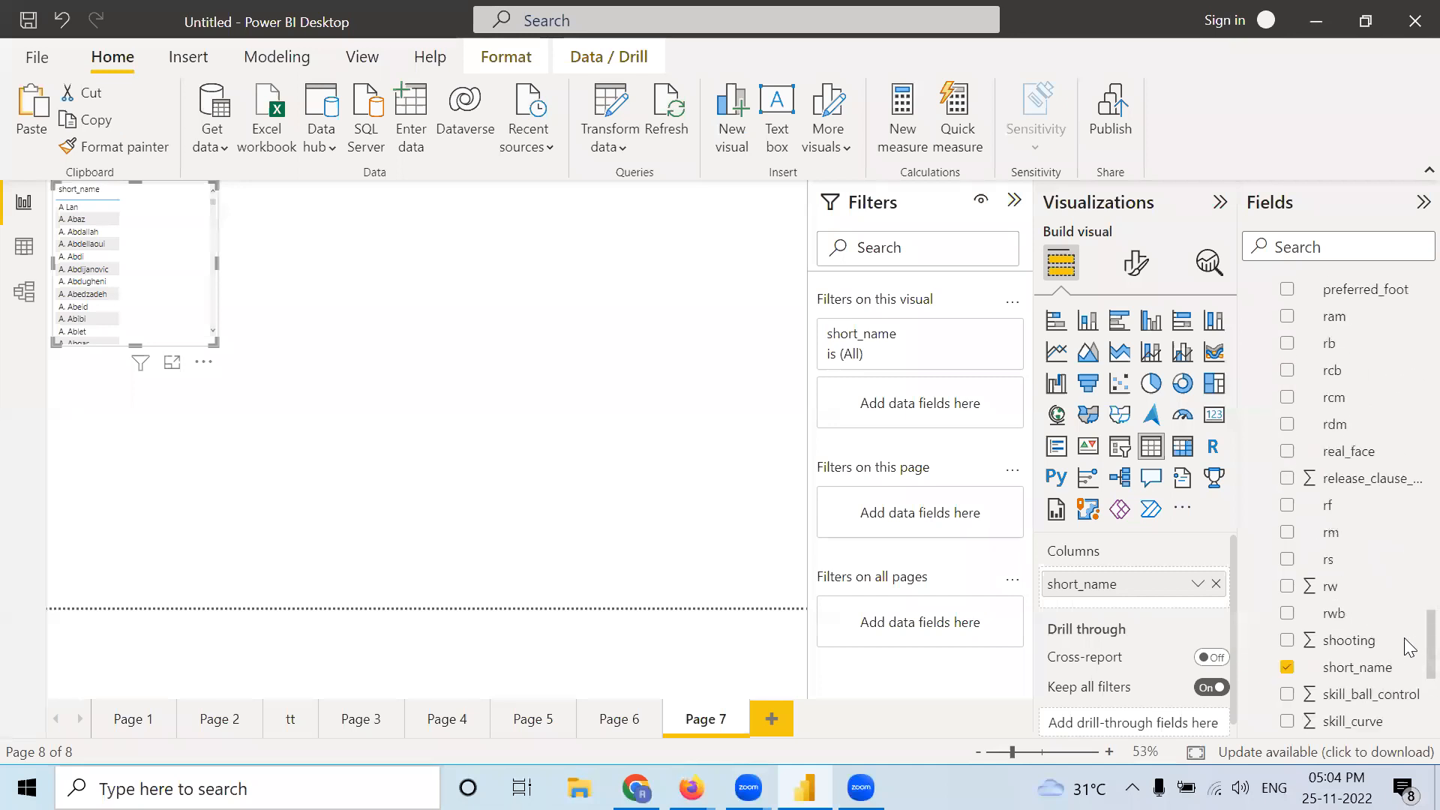
{"action": "scroll", "coordinate": [1408, 621], "scroll_direction": "up", "scroll_amount": 4}
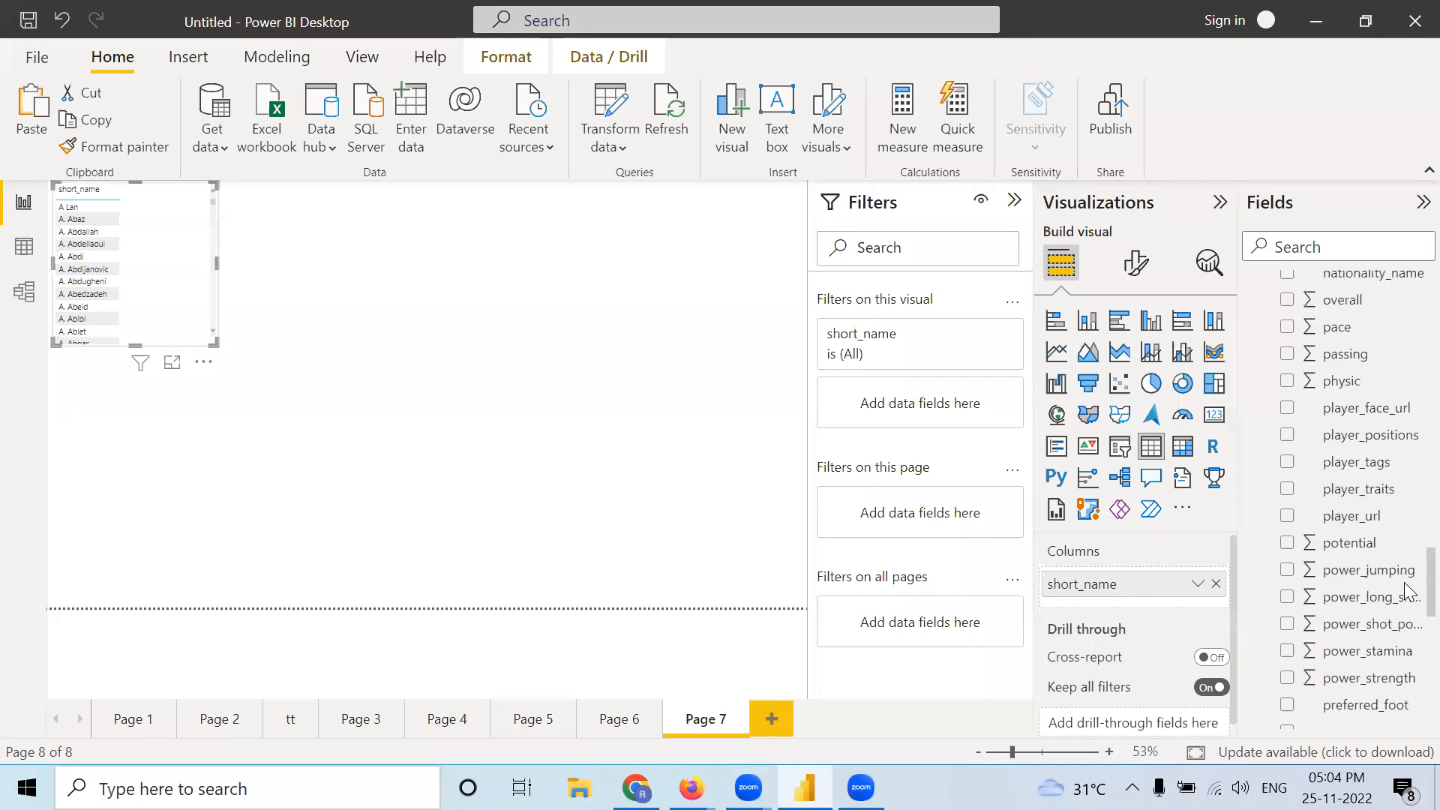
{"action": "left_click_drag", "start_coordinate": [1384, 418], "coordinate": [1168, 600]}
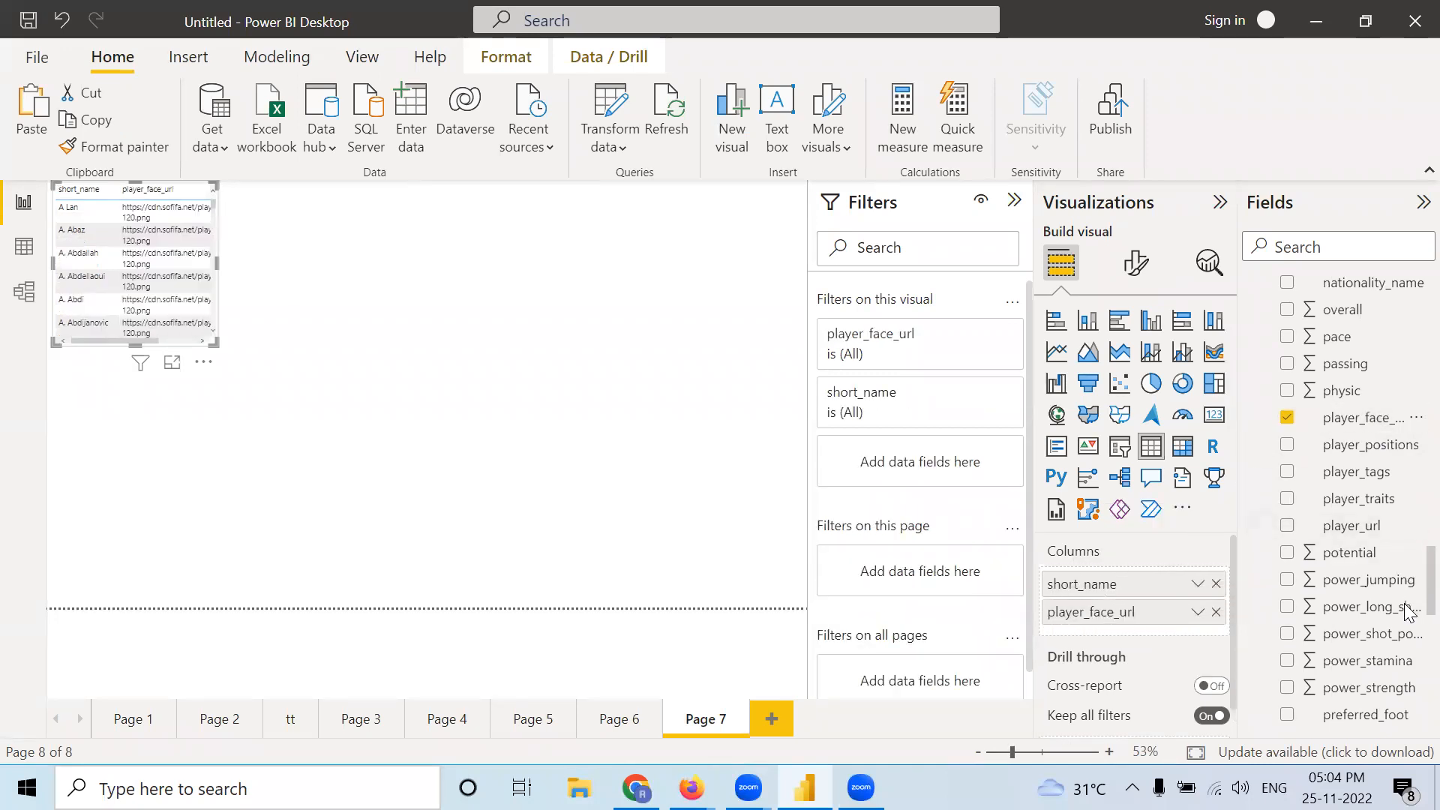
Add the nationality_name and nation_flag_url fields as further columns of the table visual
{"action": "scroll", "coordinate": [1406, 596], "scroll_direction": "down", "scroll_amount": 2}
{"action": "scroll", "coordinate": [1407, 578], "scroll_direction": "up", "scroll_amount": 5}
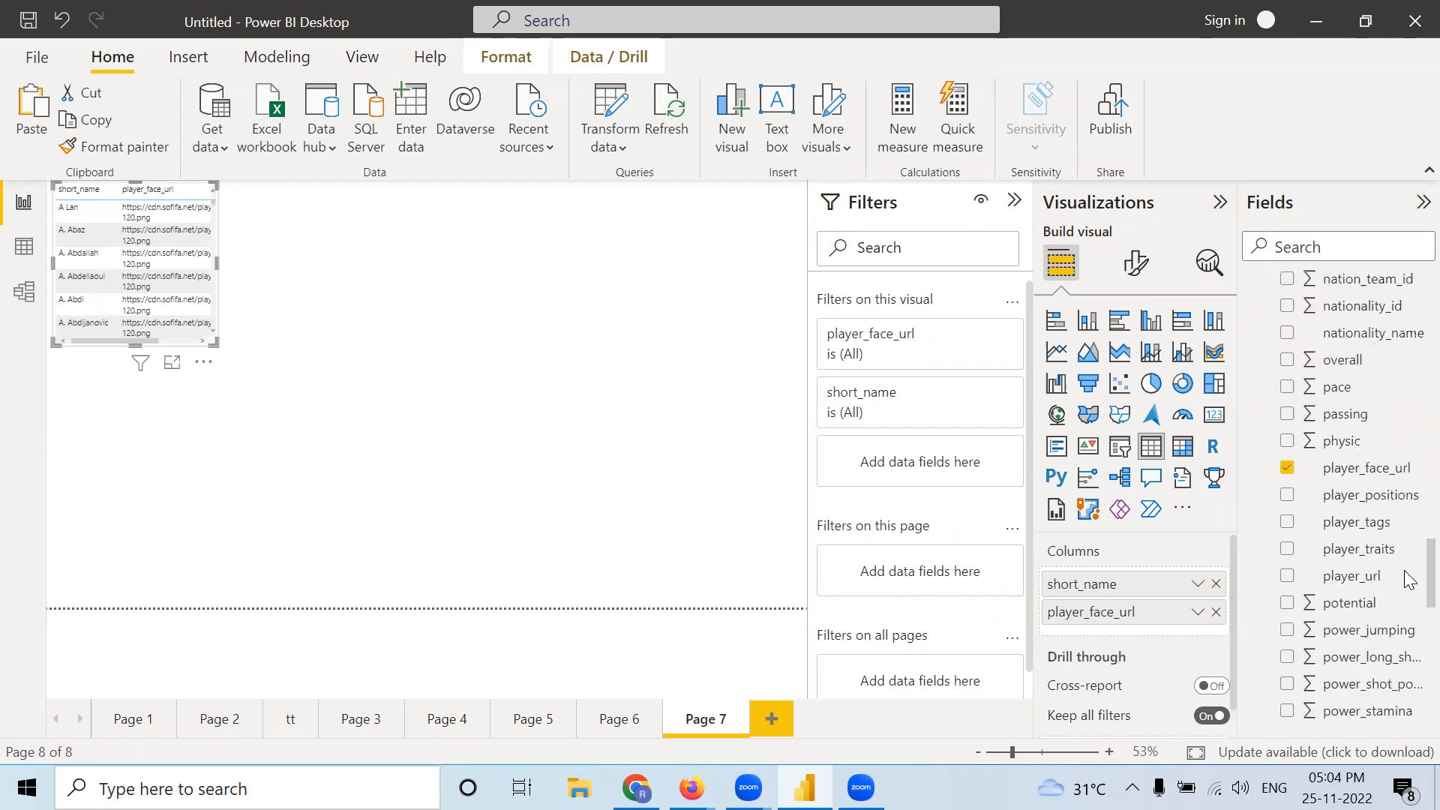
{"action": "left_click_drag", "start_coordinate": [1337, 510], "coordinate": [1163, 636]}
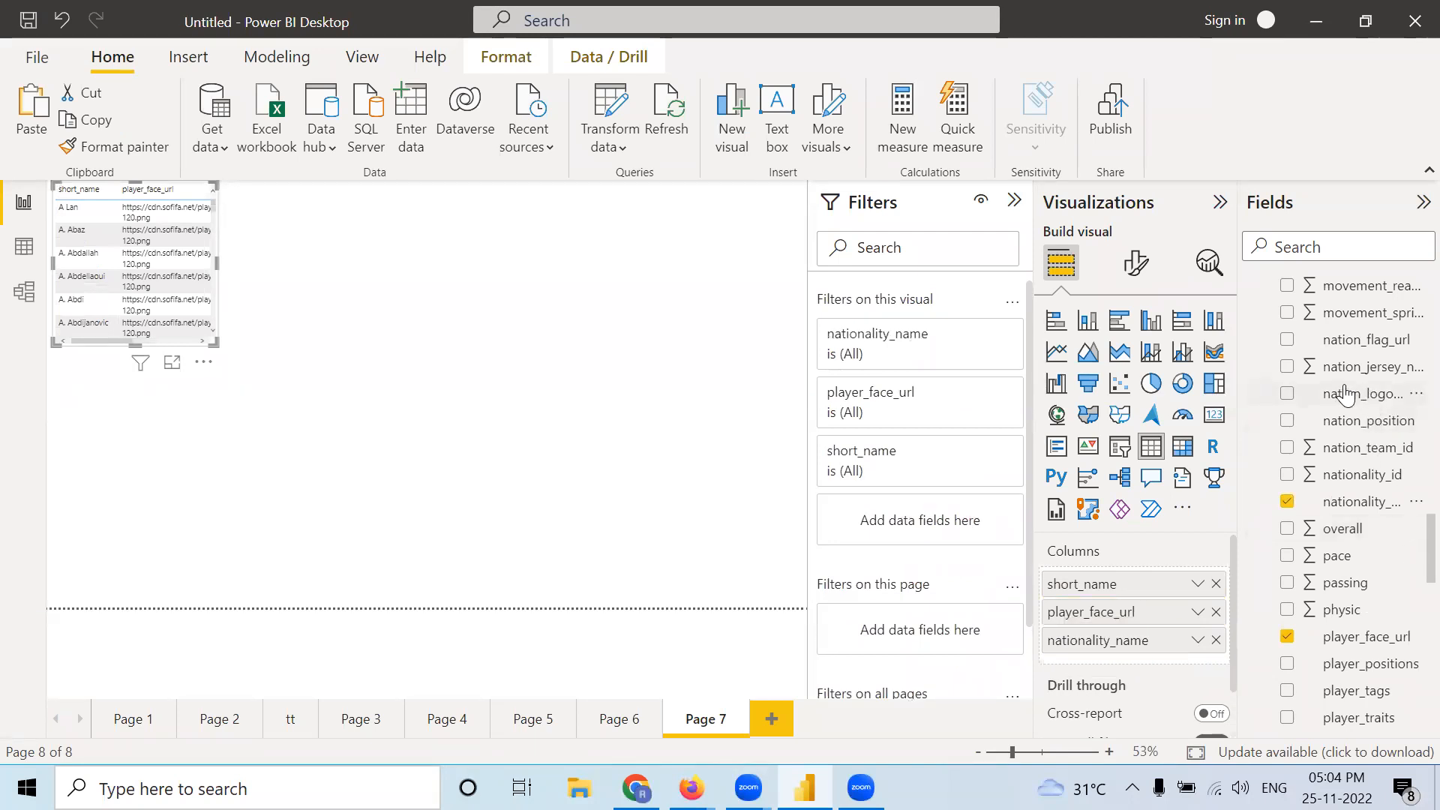
{"action": "left_click_drag", "start_coordinate": [1353, 394], "coordinate": [1176, 673]}
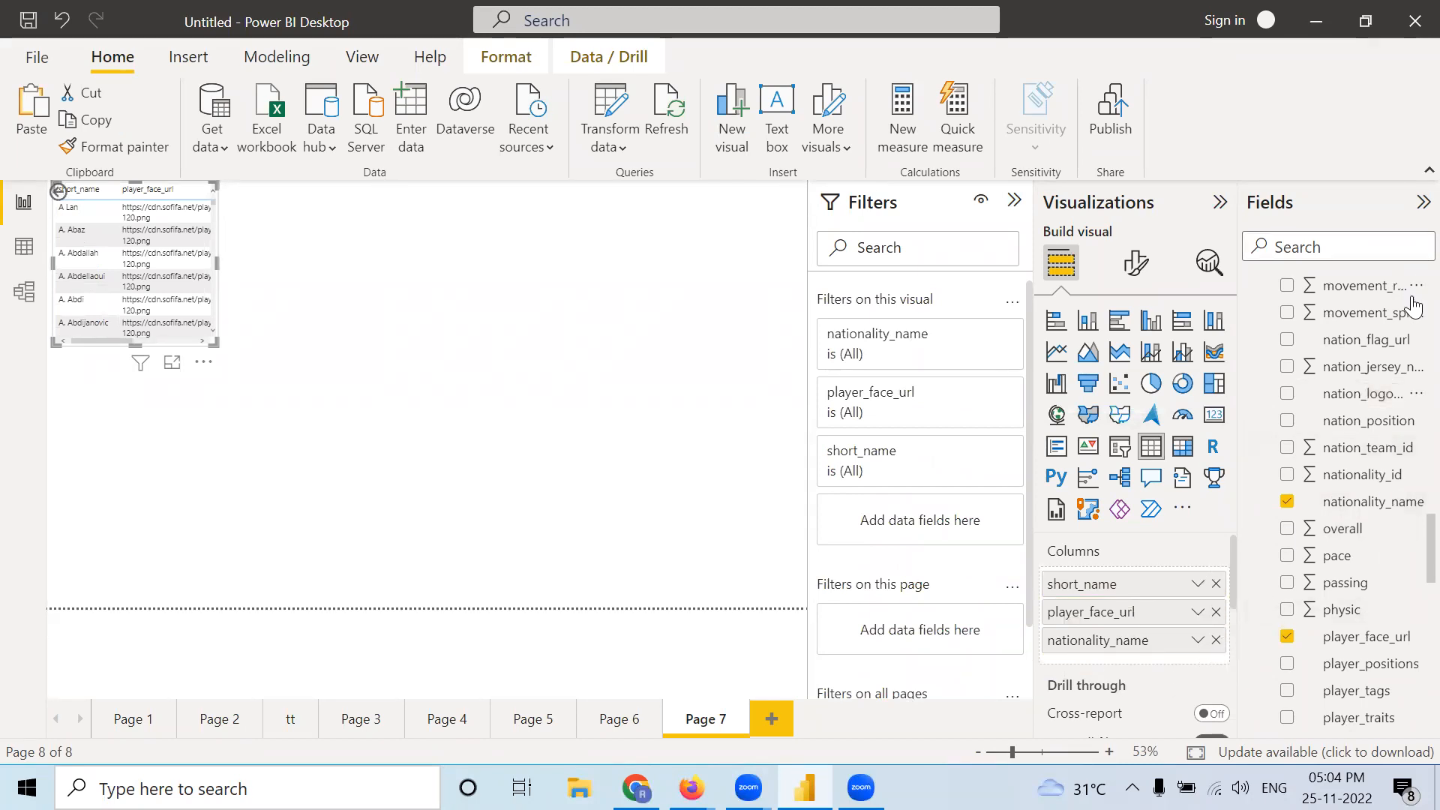
{"action": "left_click_drag", "start_coordinate": [1385, 349], "coordinate": [1185, 663]}
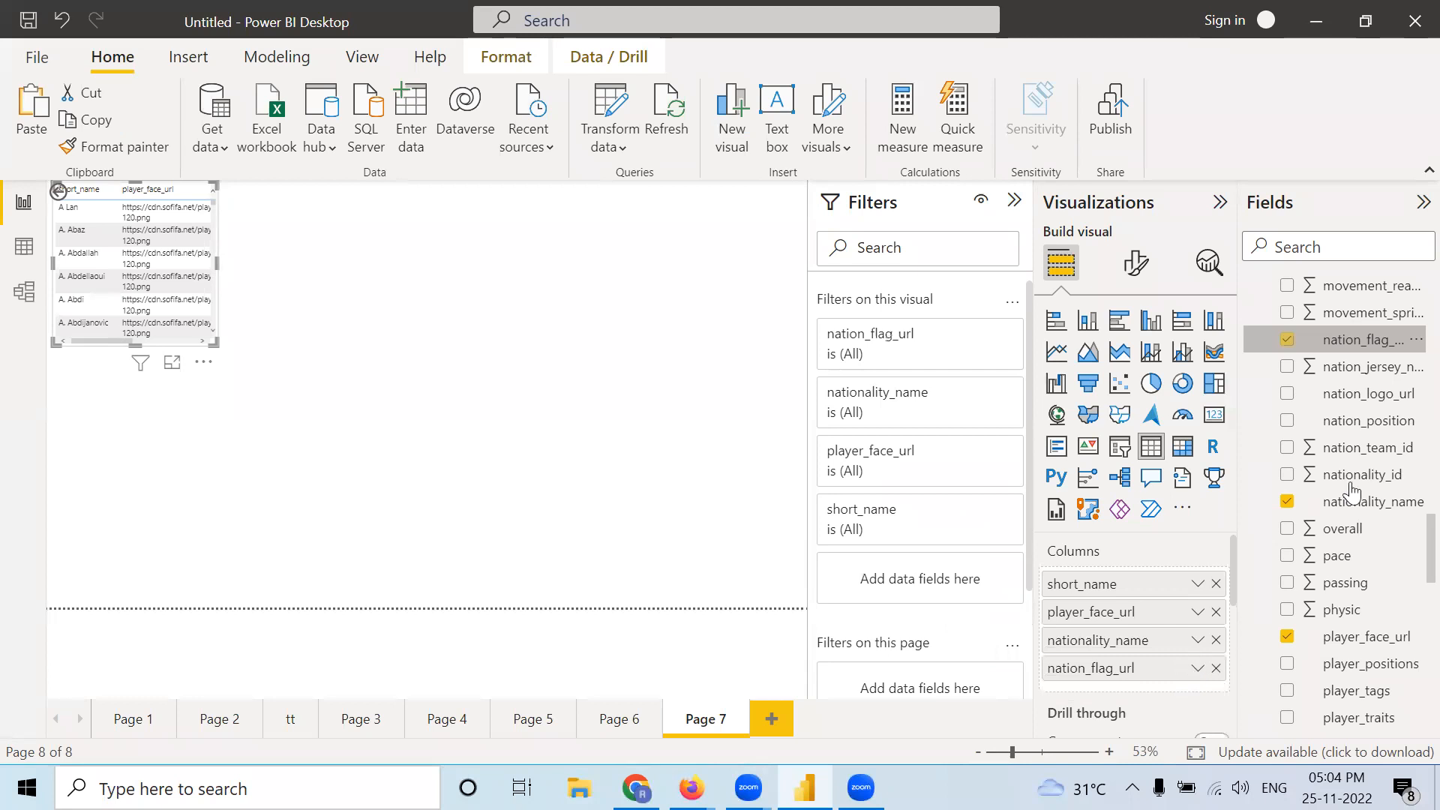
Enlarge the table visual on the canvas so that all four of its columns fit at full width
{"action": "scroll", "coordinate": [1370, 404], "scroll_direction": "up", "scroll_amount": 10}
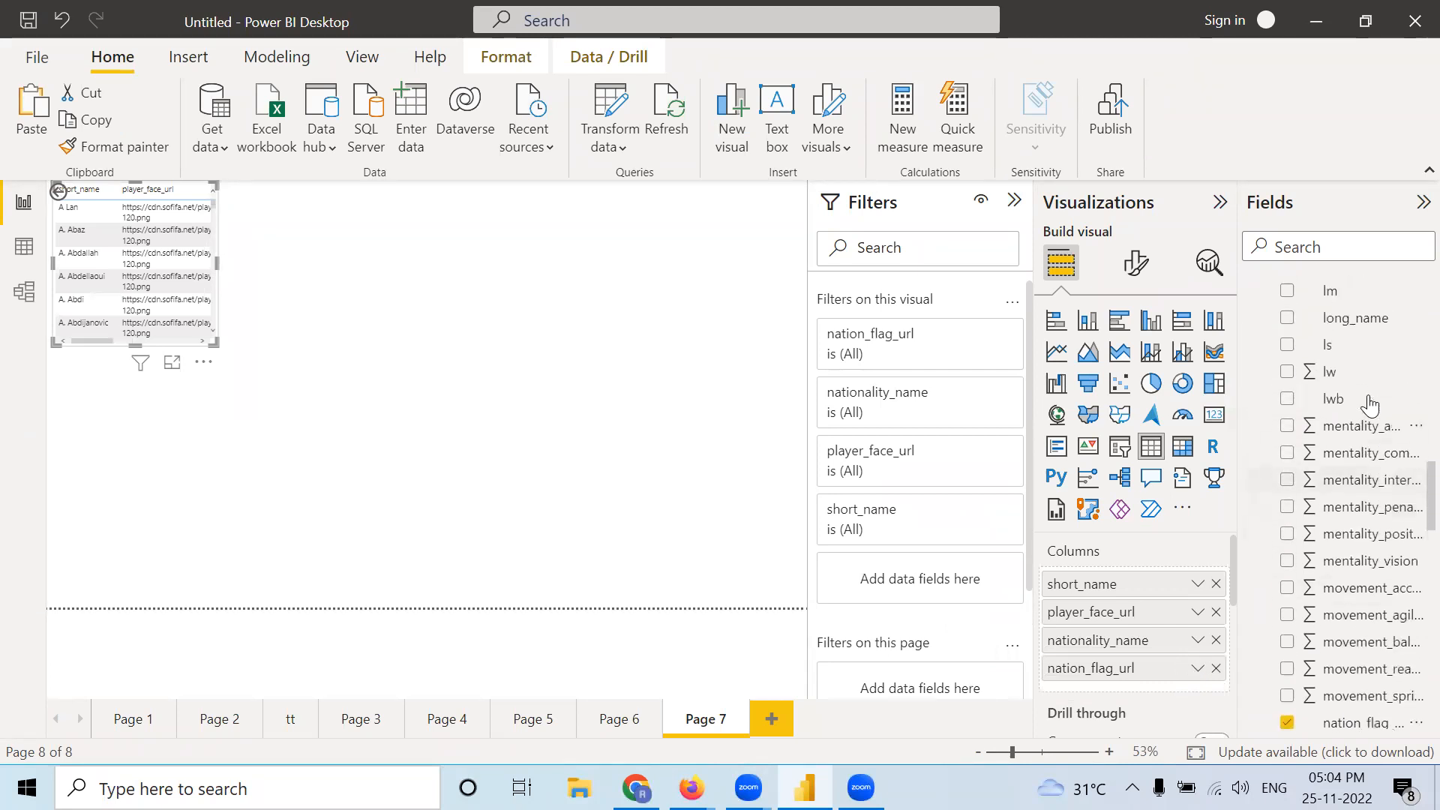
{"action": "scroll", "coordinate": [1369, 404], "scroll_direction": "up", "scroll_amount": 15}
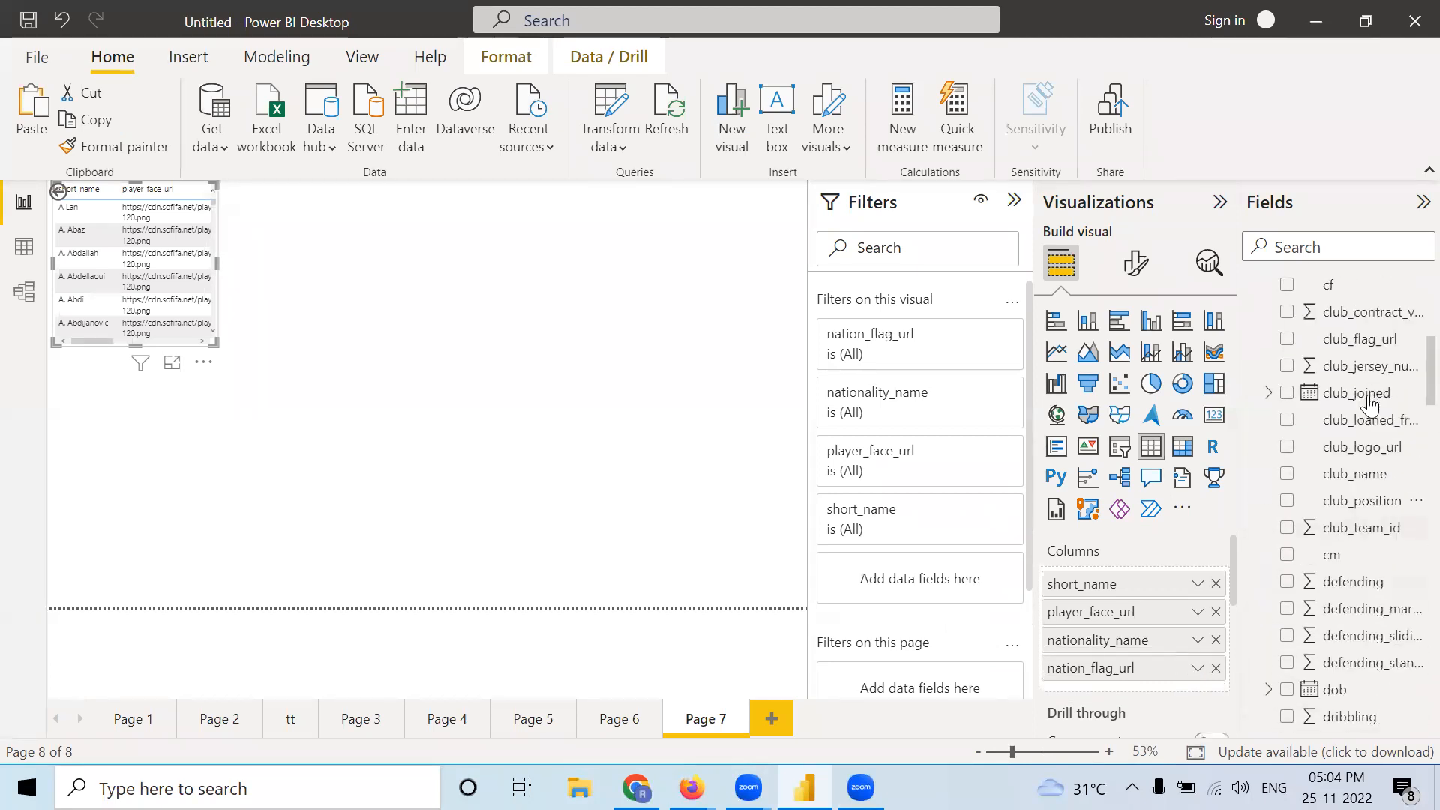
{"action": "scroll", "coordinate": [1370, 404], "scroll_direction": "up", "scroll_amount": 2}
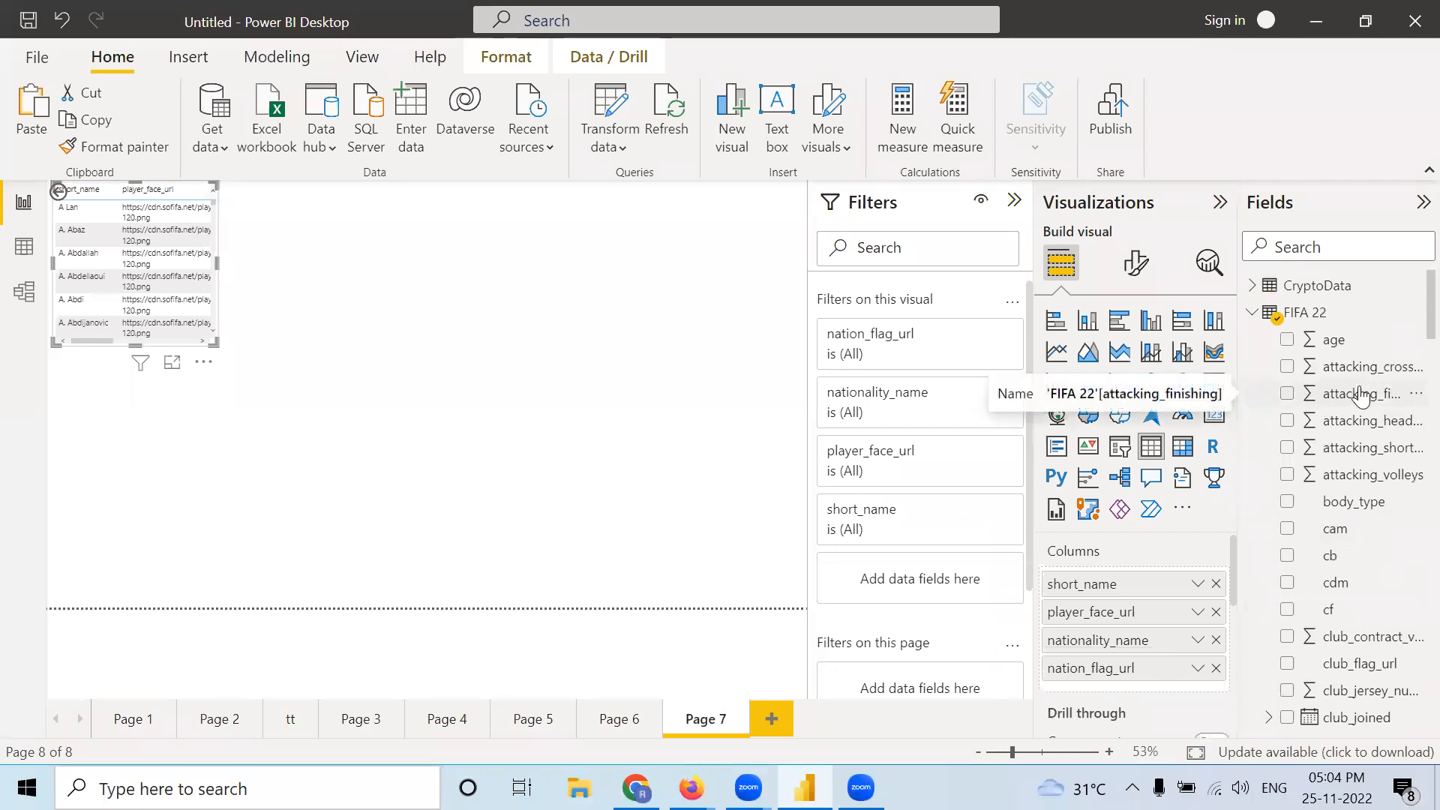
{"action": "scroll", "coordinate": [1361, 395], "scroll_direction": "down", "scroll_amount": 3}
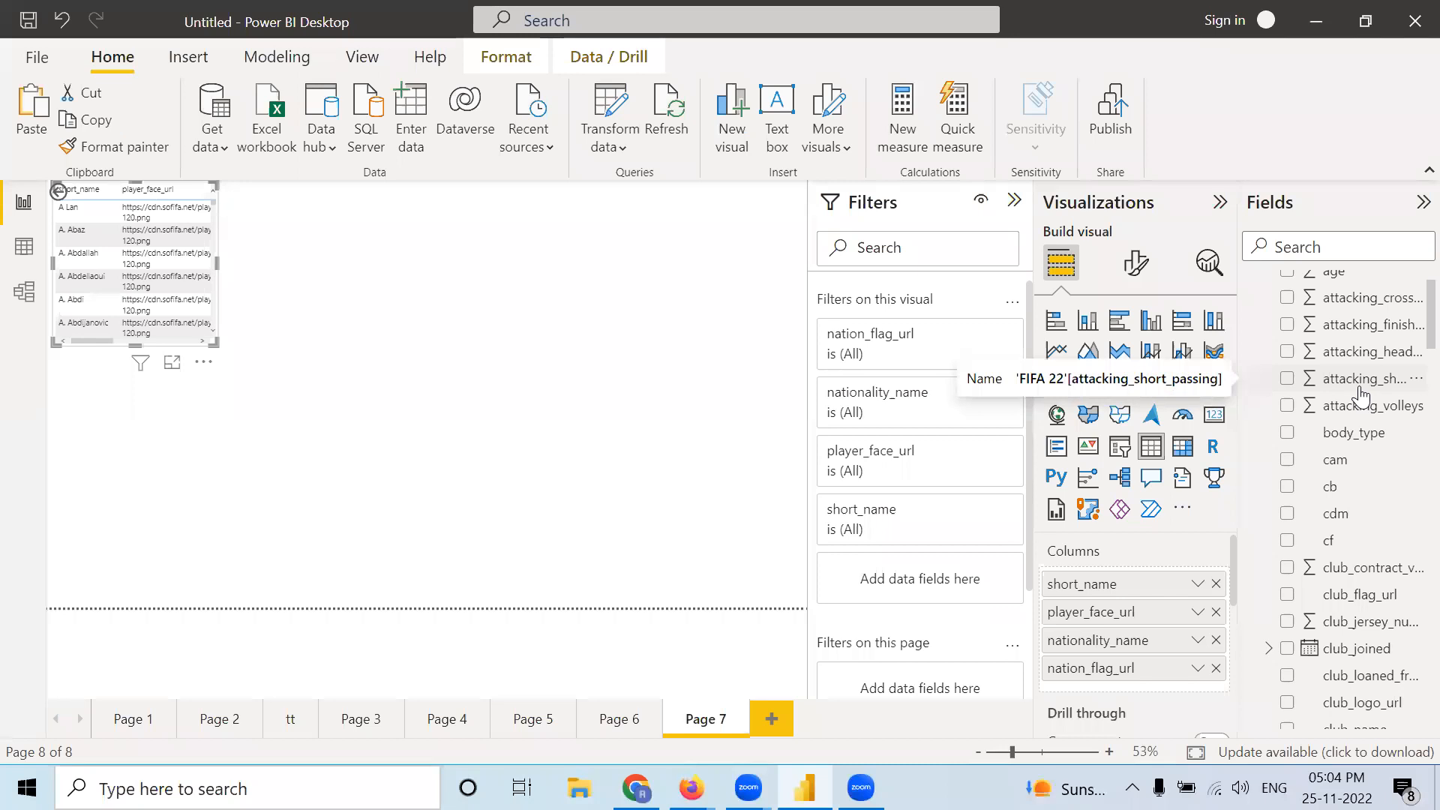
{"action": "left_click_drag", "start_coordinate": [215, 345], "coordinate": [622, 492]}
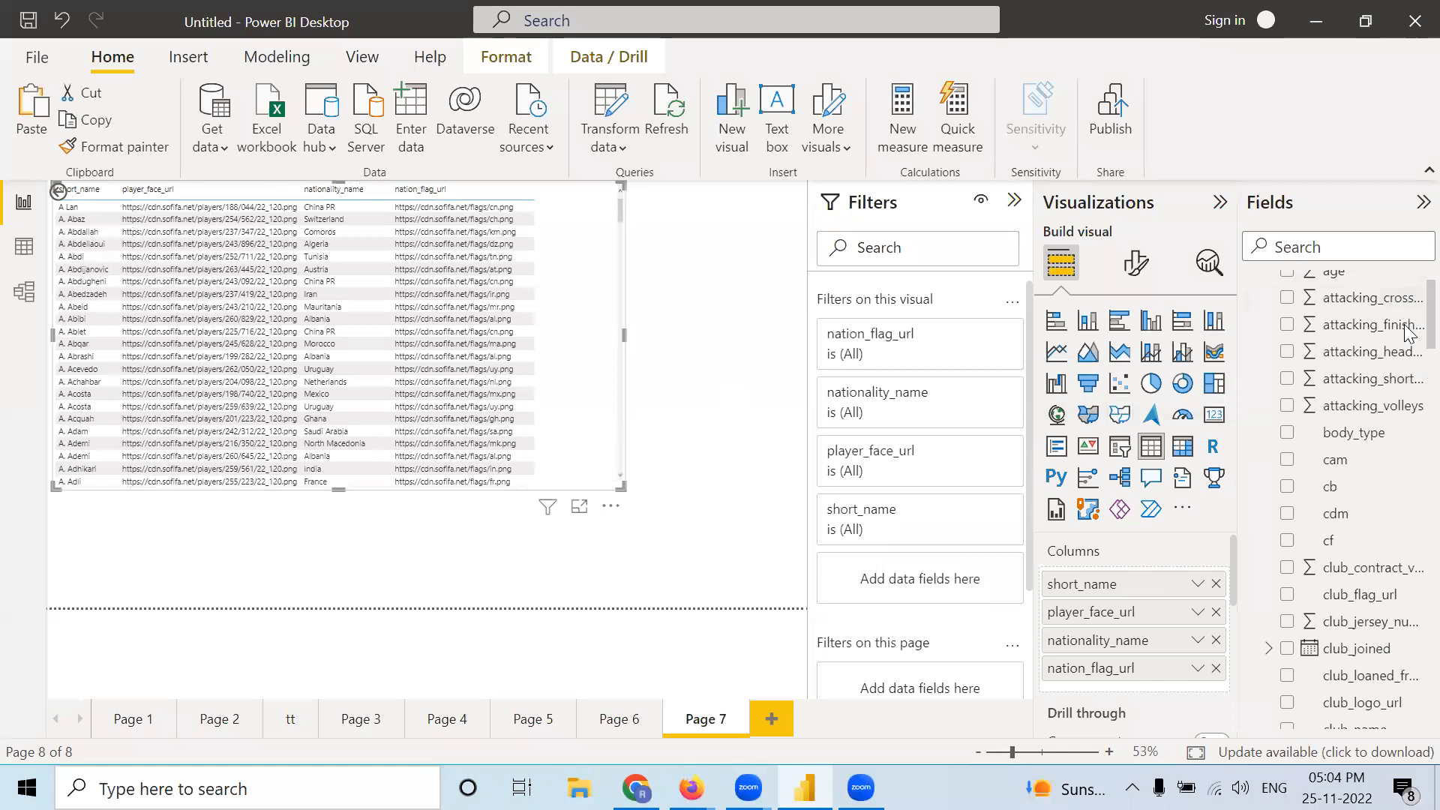
Check the player columns of FIFA 22 in the data view, and add body_type as a column of the table visual
{"action": "scroll", "coordinate": [1406, 318], "scroll_direction": "up", "scroll_amount": 2}
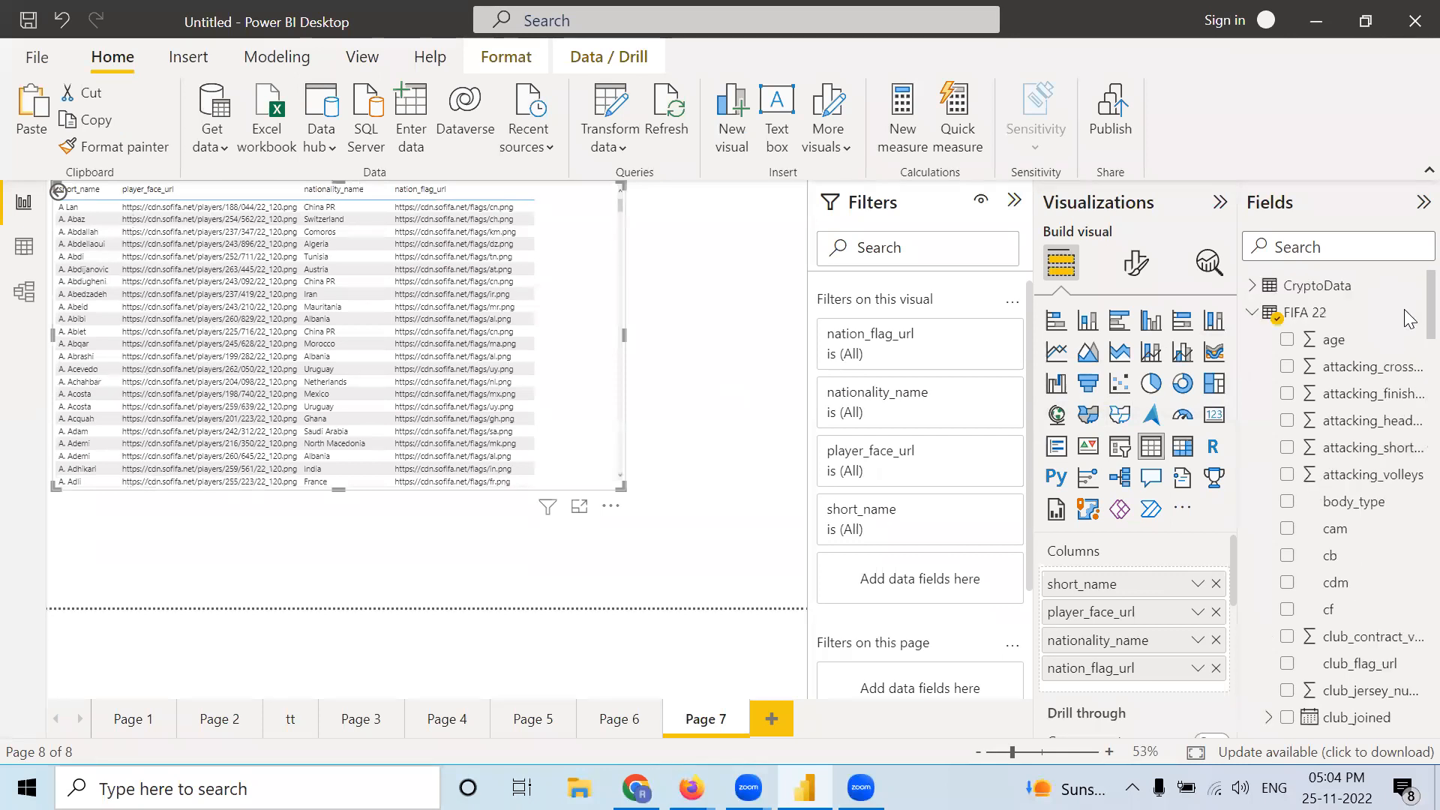
{"action": "left_click", "coordinate": [23, 249]}
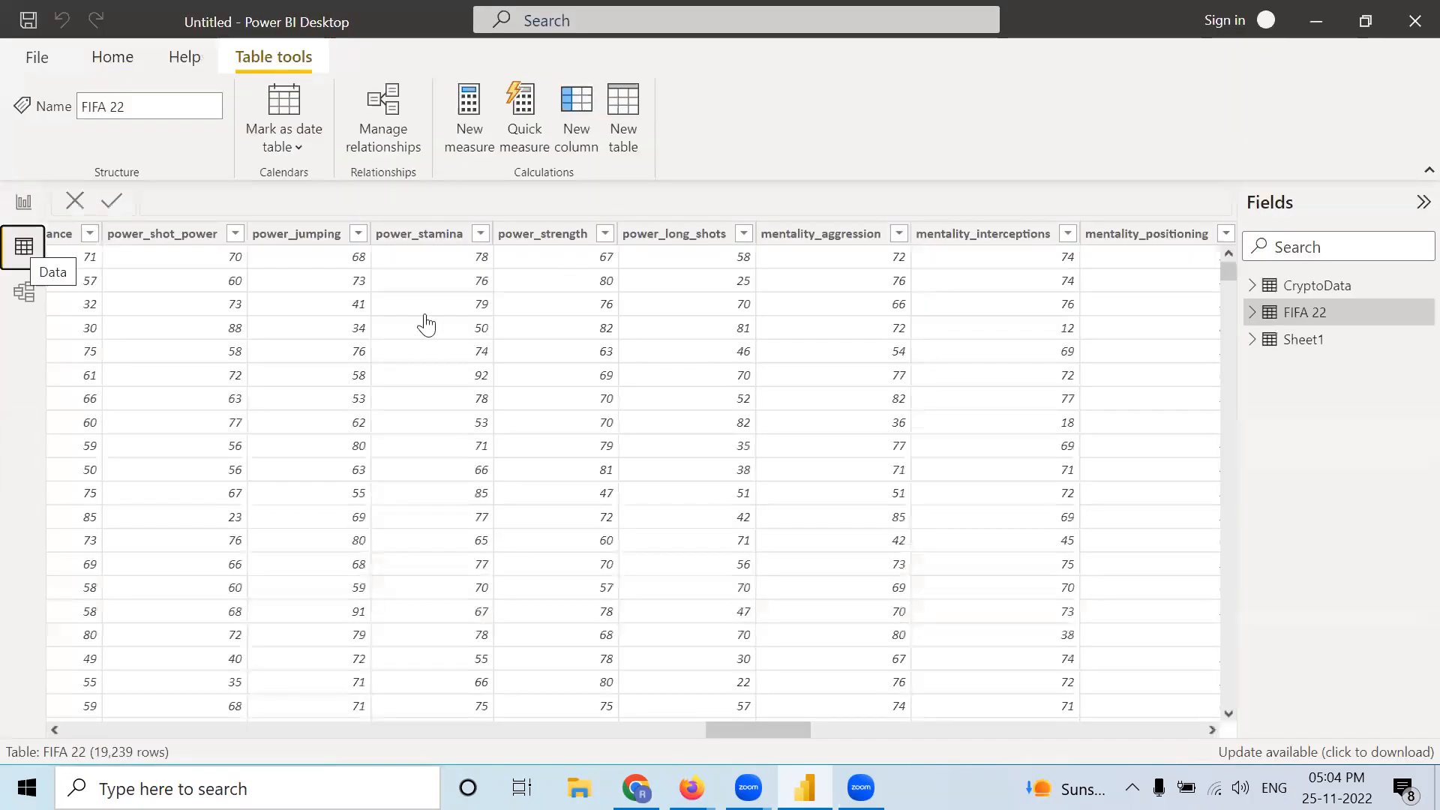
{"action": "left_click", "coordinate": [523, 732]}
{"action": "left_click_drag", "start_coordinate": [518, 723], "coordinate": [157, 714]}
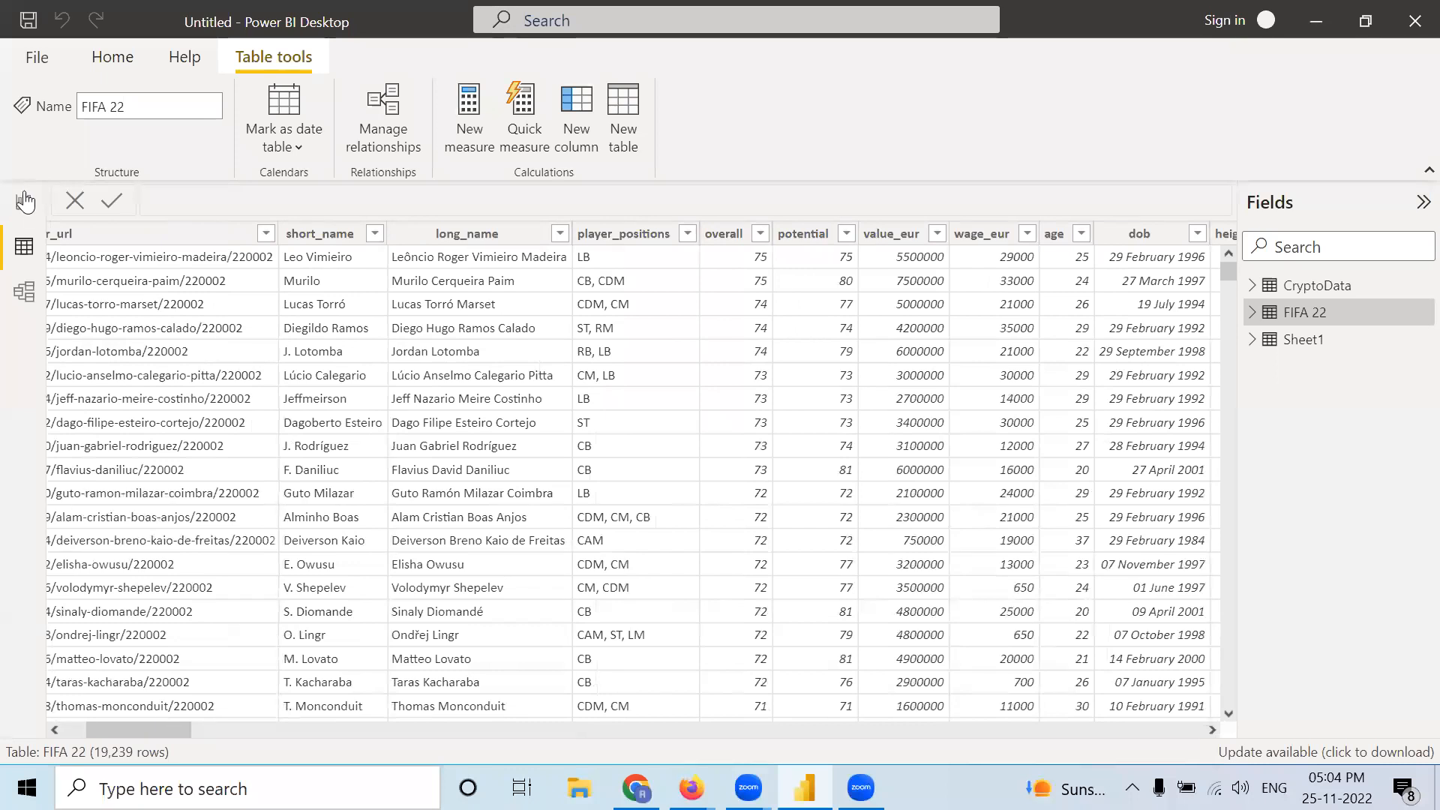
{"action": "left_click", "coordinate": [24, 202]}
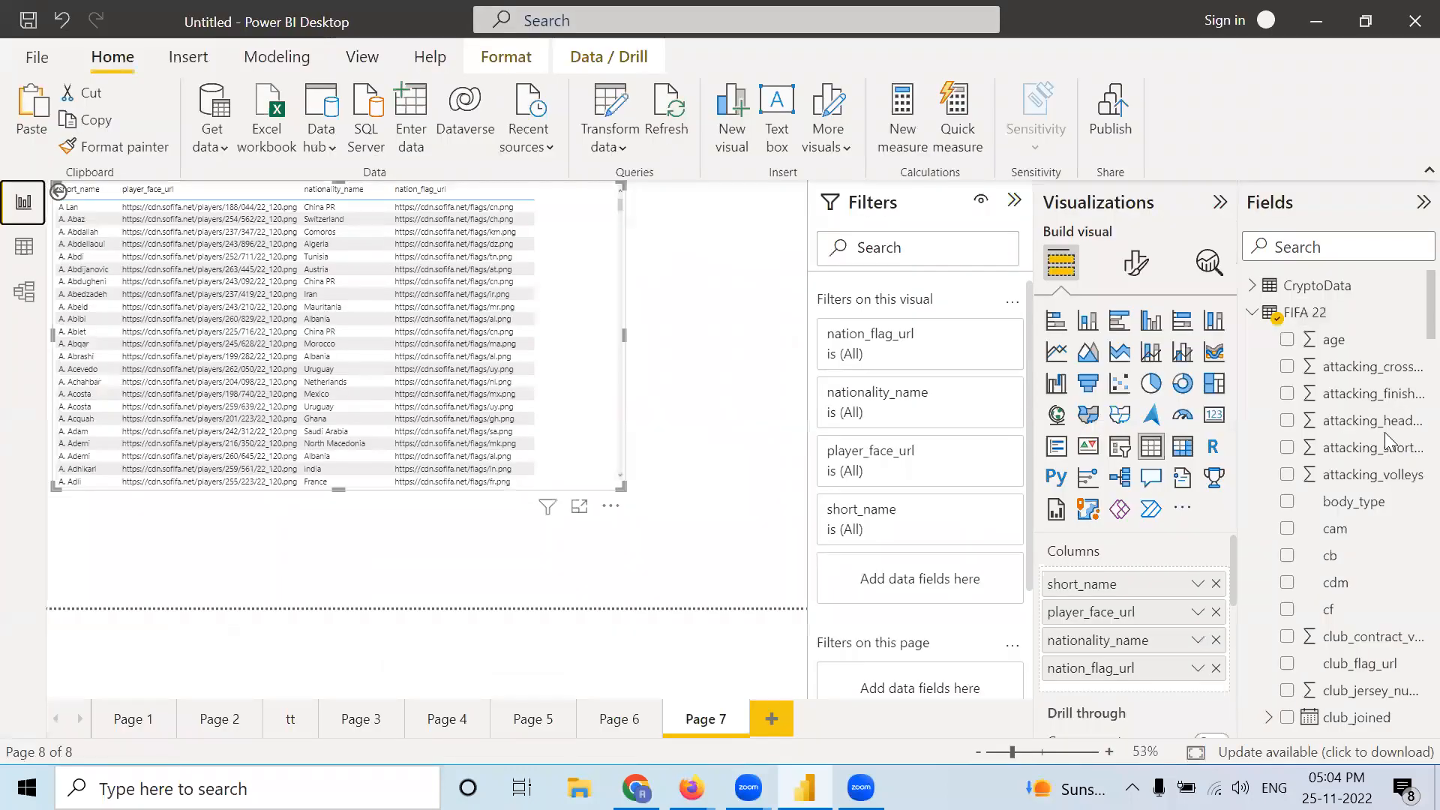
{"action": "scroll", "coordinate": [1382, 441], "scroll_direction": "down", "scroll_amount": 2}
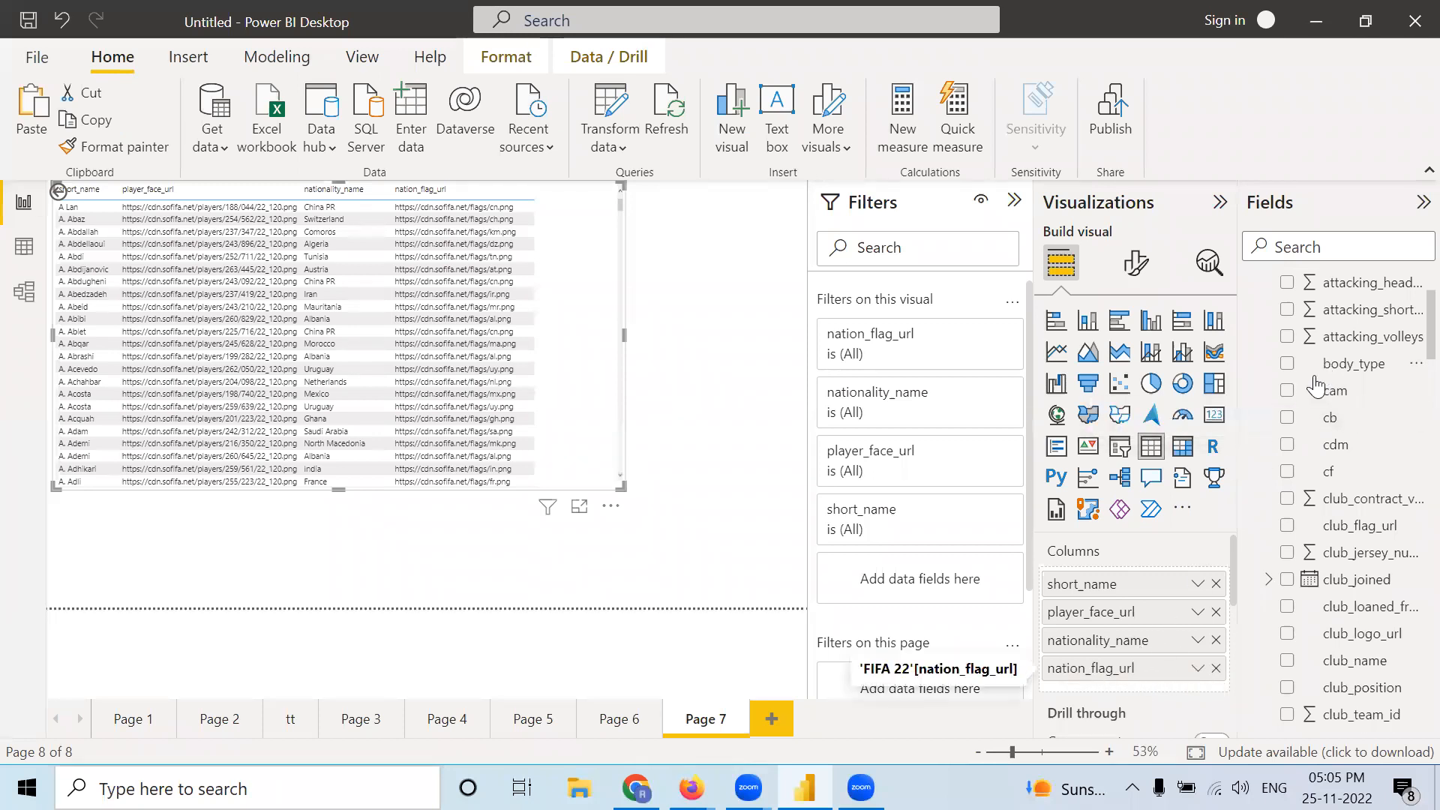
{"action": "left_click_drag", "start_coordinate": [1342, 364], "coordinate": [1153, 689]}
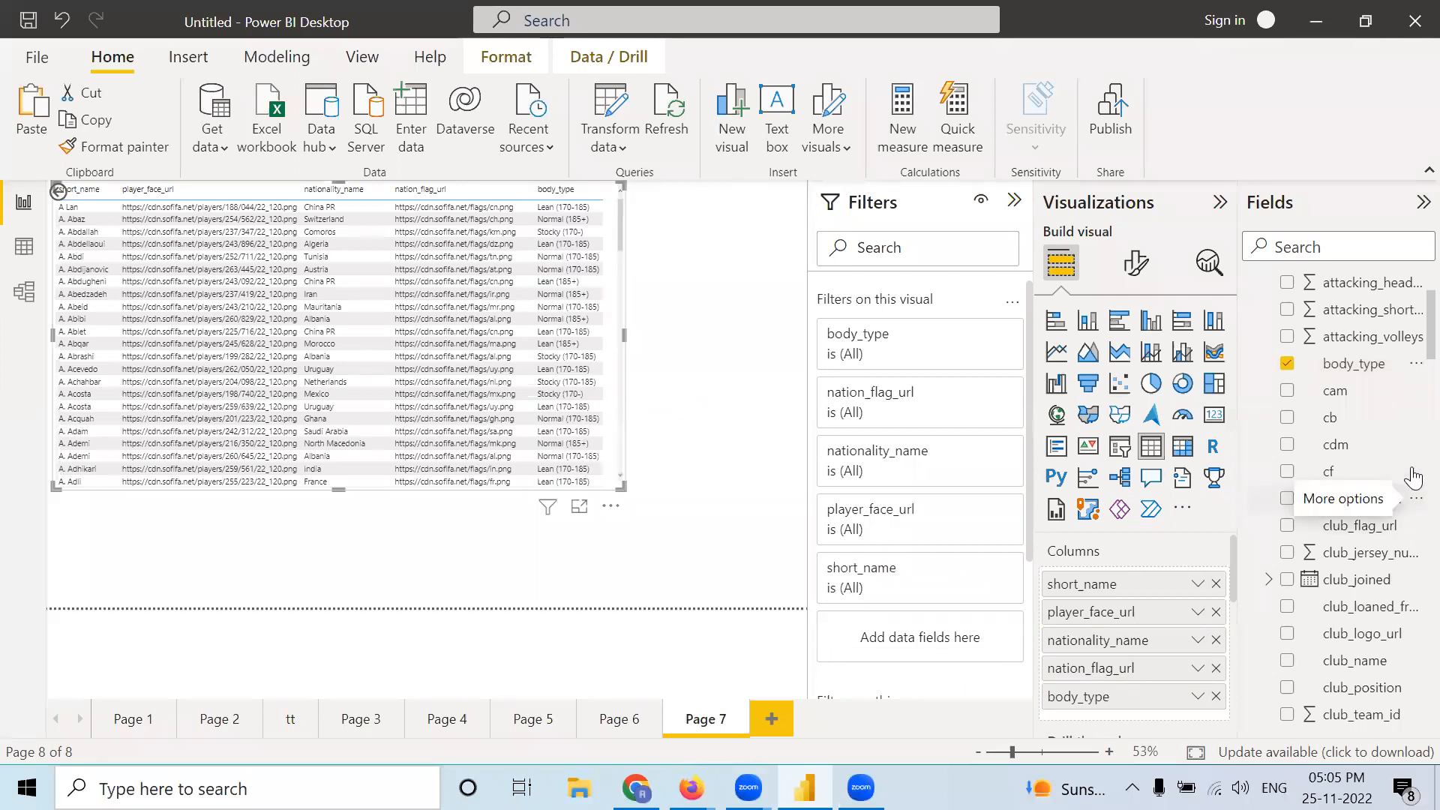
Add the club_name field as a column after body_type in the table visual
{"action": "scroll", "coordinate": [1408, 390], "scroll_direction": "down", "scroll_amount": 5}
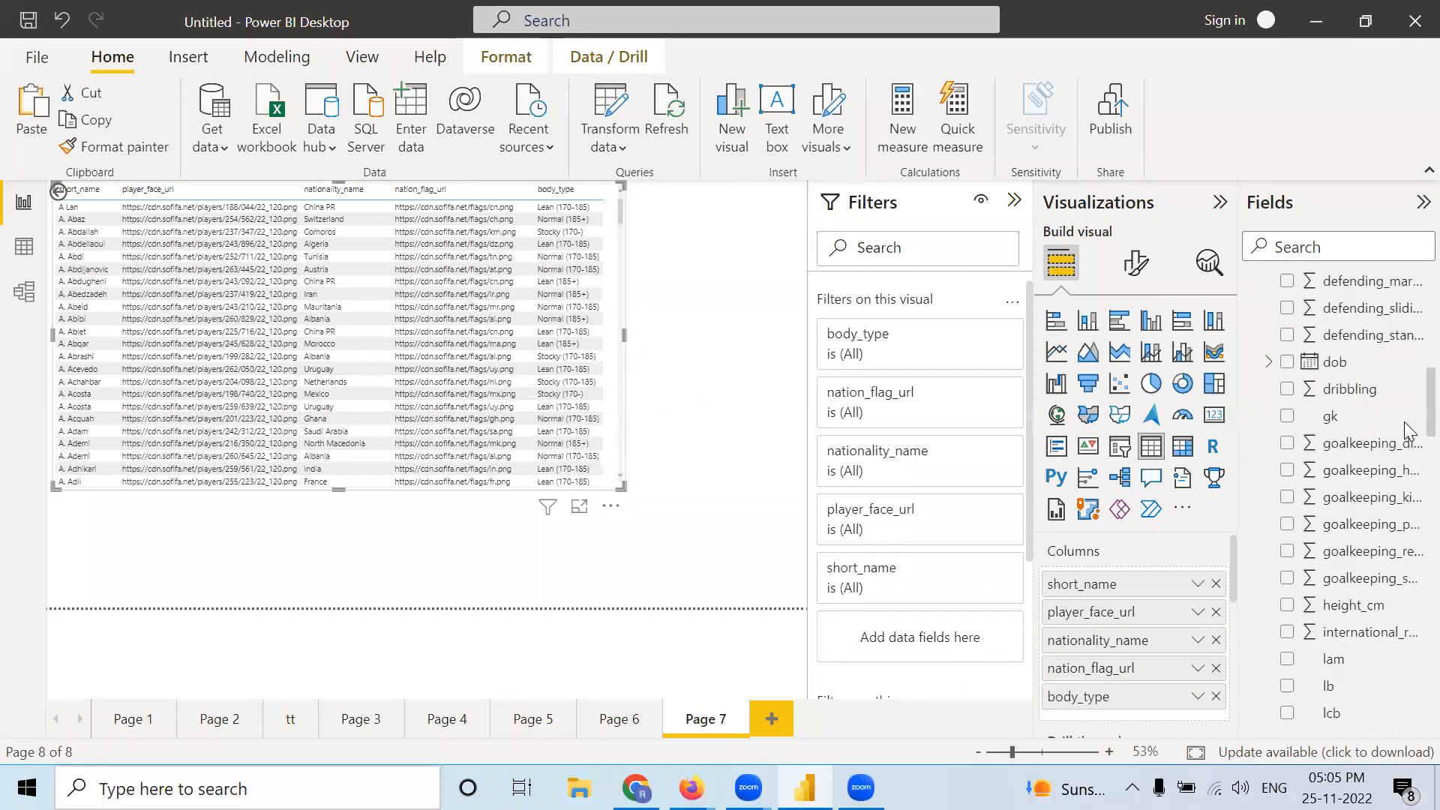
{"action": "scroll", "coordinate": [1406, 450], "scroll_direction": "down", "scroll_amount": 6}
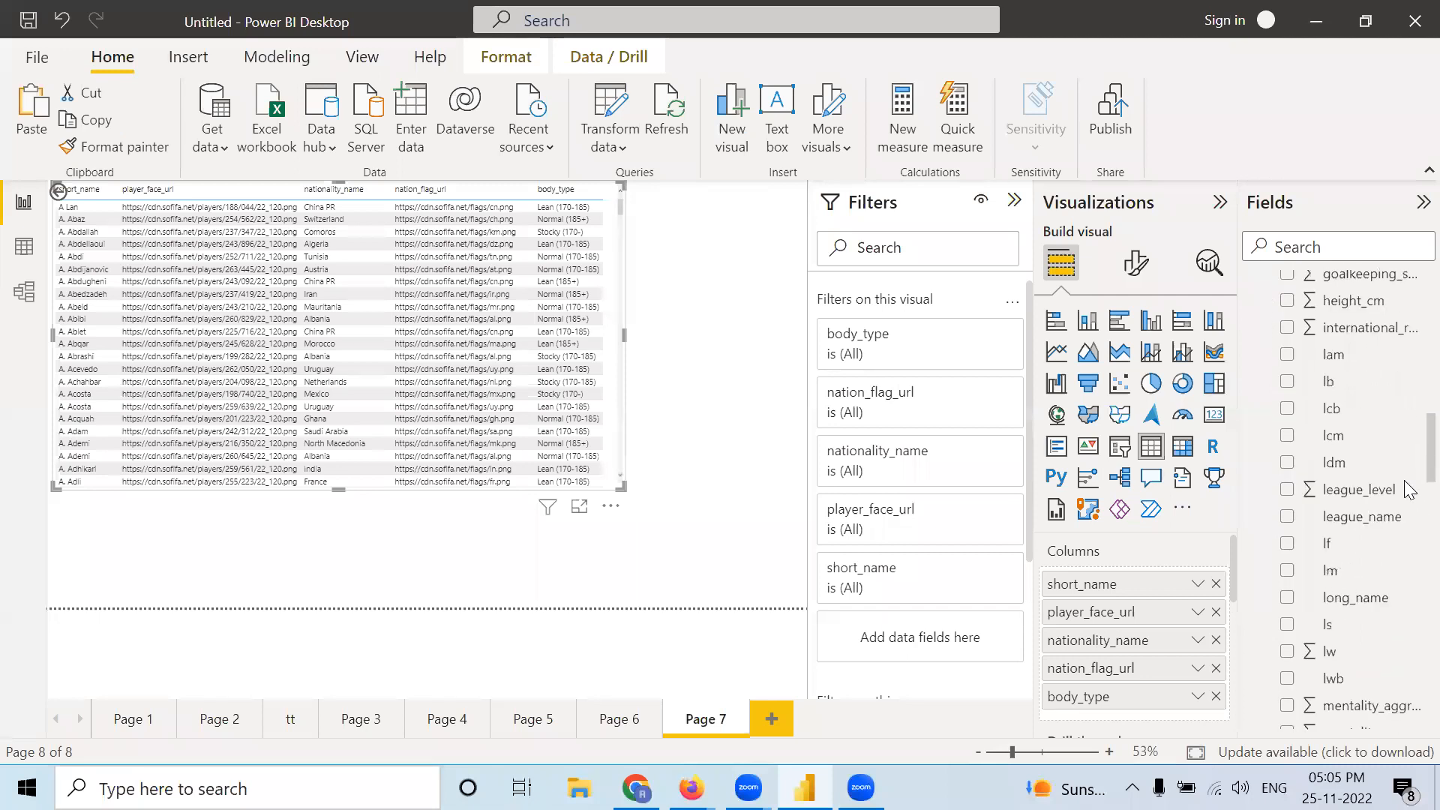
{"action": "scroll", "coordinate": [1407, 514], "scroll_direction": "down", "scroll_amount": 5}
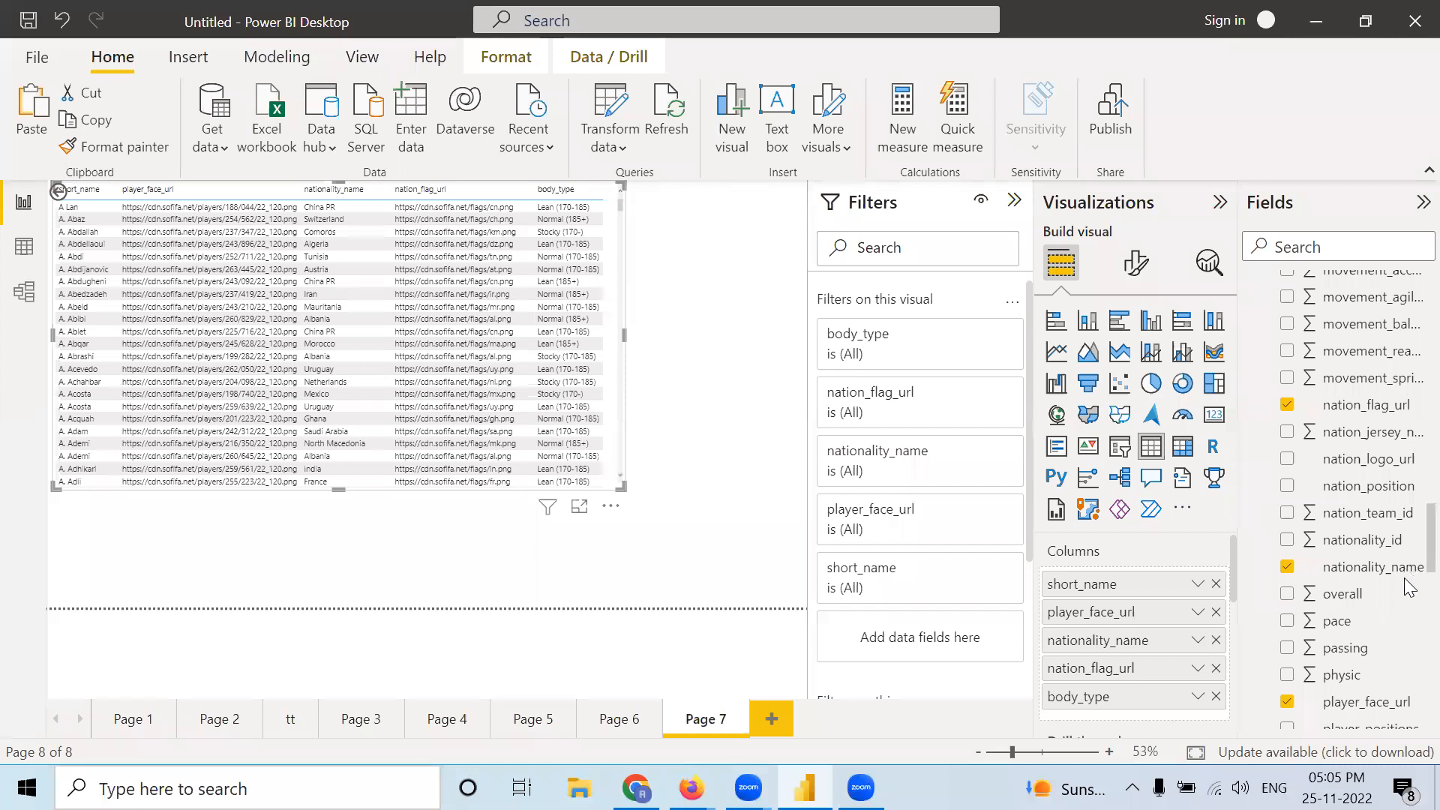
{"action": "scroll", "coordinate": [1406, 566], "scroll_direction": "down", "scroll_amount": 3}
{"action": "scroll", "coordinate": [1407, 488], "scroll_direction": "up", "scroll_amount": 4}
{"action": "scroll", "coordinate": [1406, 449], "scroll_direction": "up", "scroll_amount": 10}
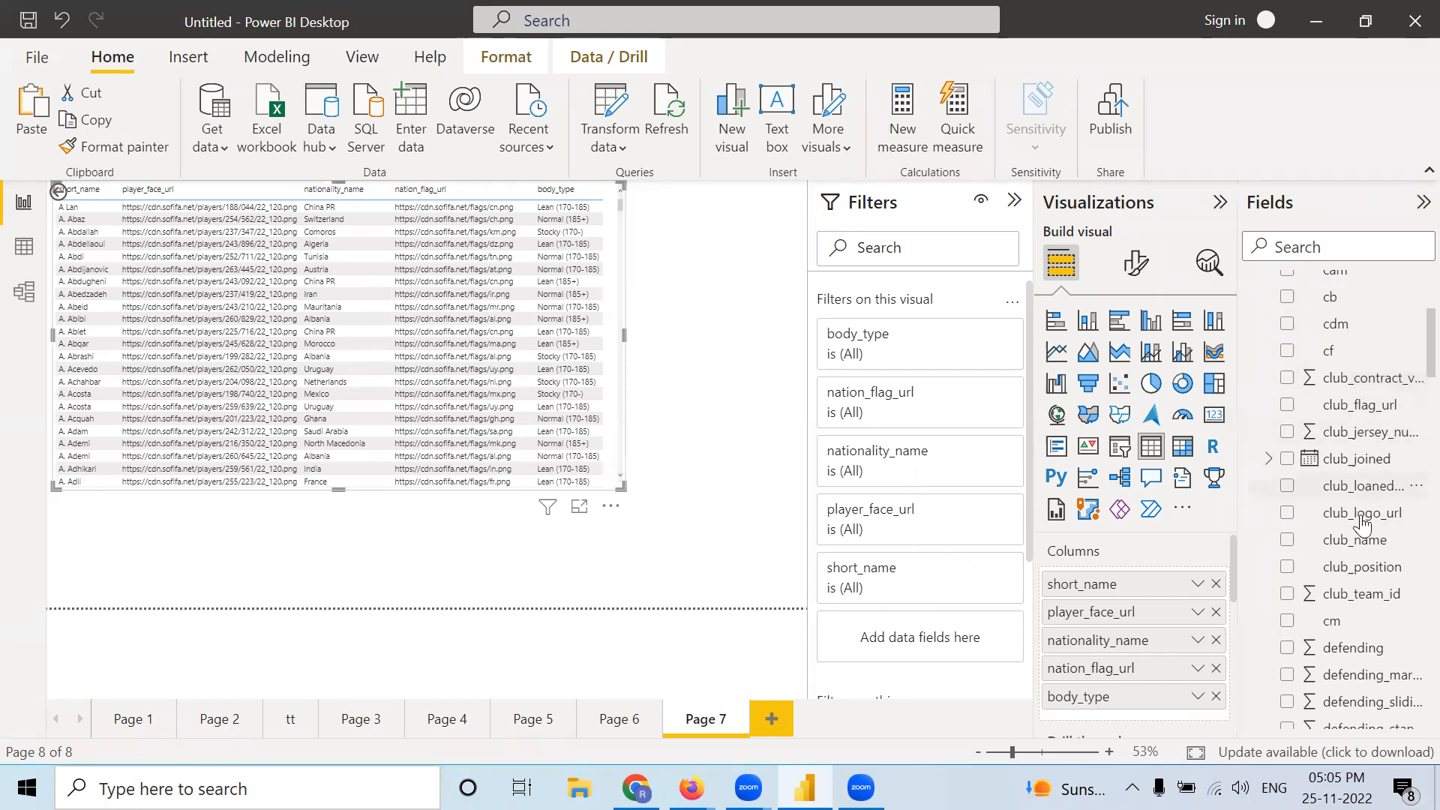
{"action": "left_click_drag", "start_coordinate": [1361, 541], "coordinate": [1151, 710]}
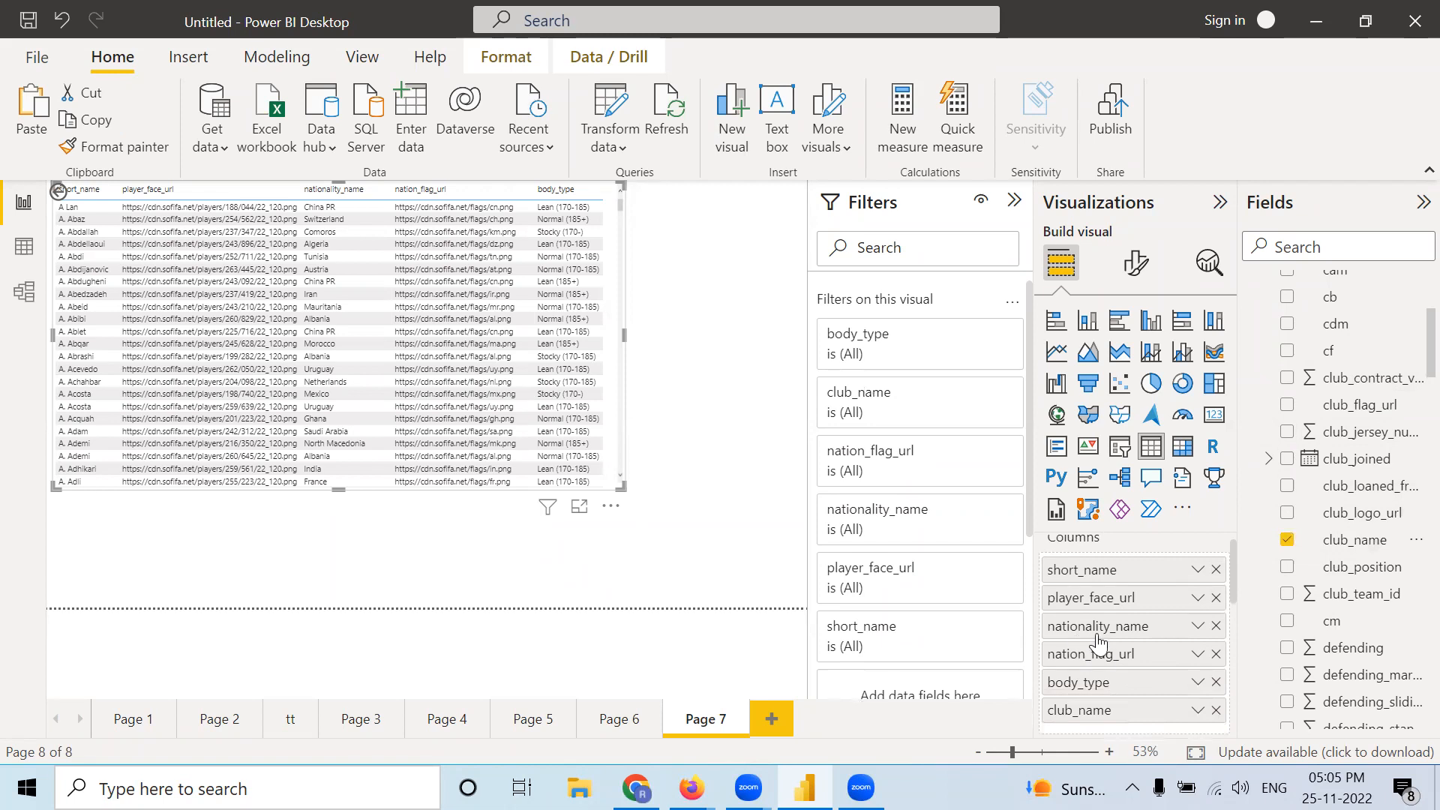
Move nation_flag_url to the last column of the table visual and enlarge the visual so that all six columns fit
{"action": "left_click_drag", "start_coordinate": [1104, 654], "coordinate": [1125, 660]}
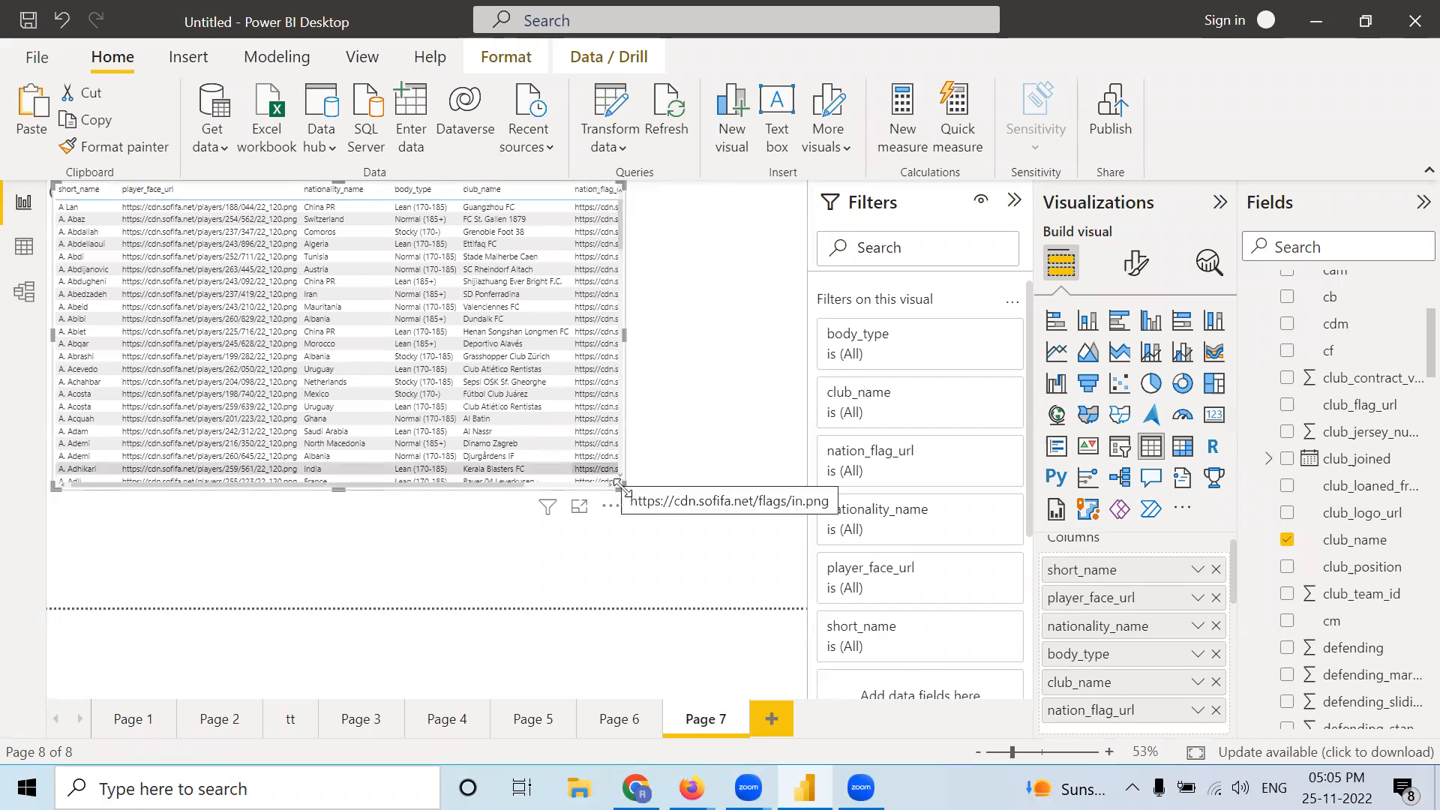
{"action": "left_click_drag", "start_coordinate": [623, 481], "coordinate": [775, 604]}
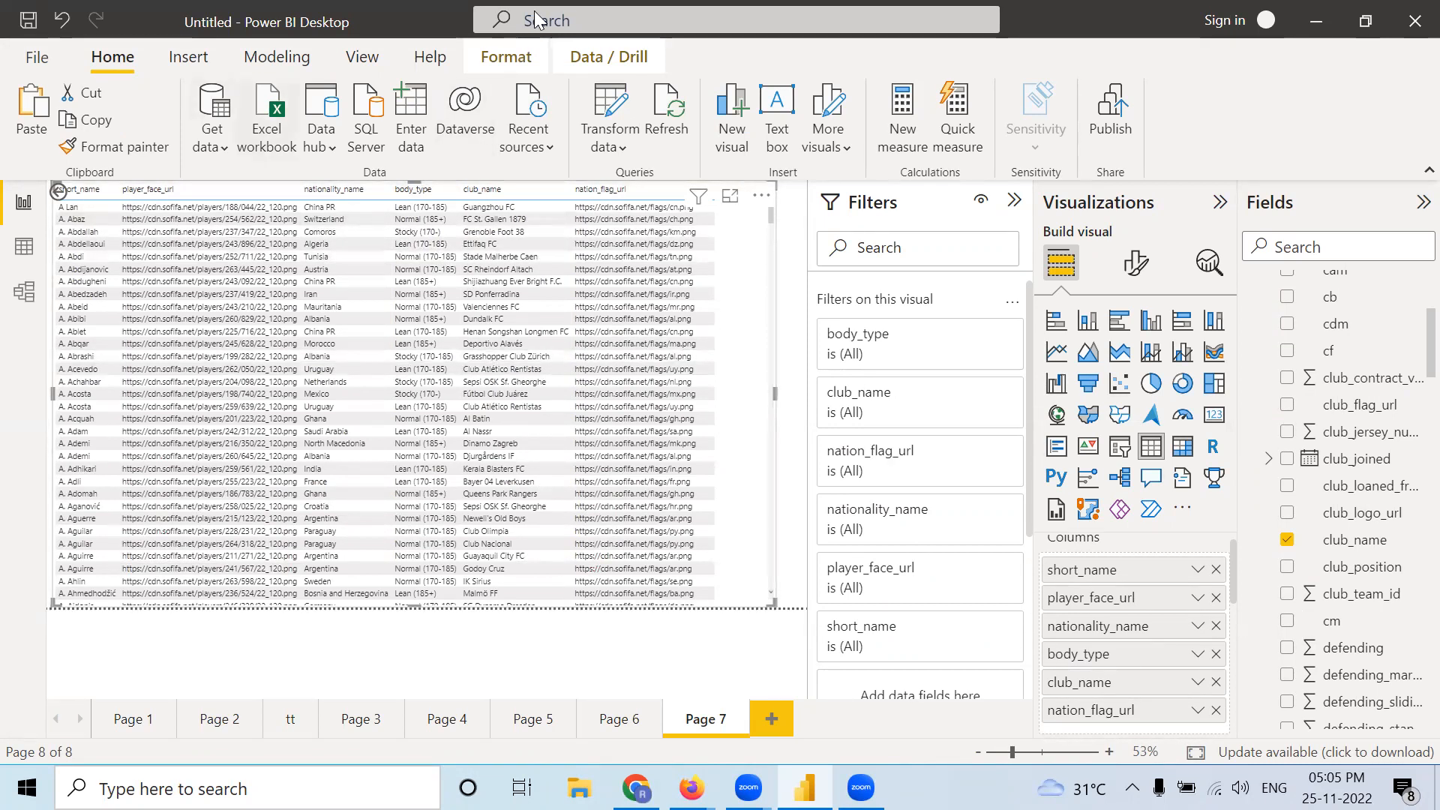
{"action": "left_click", "coordinate": [608, 57]}
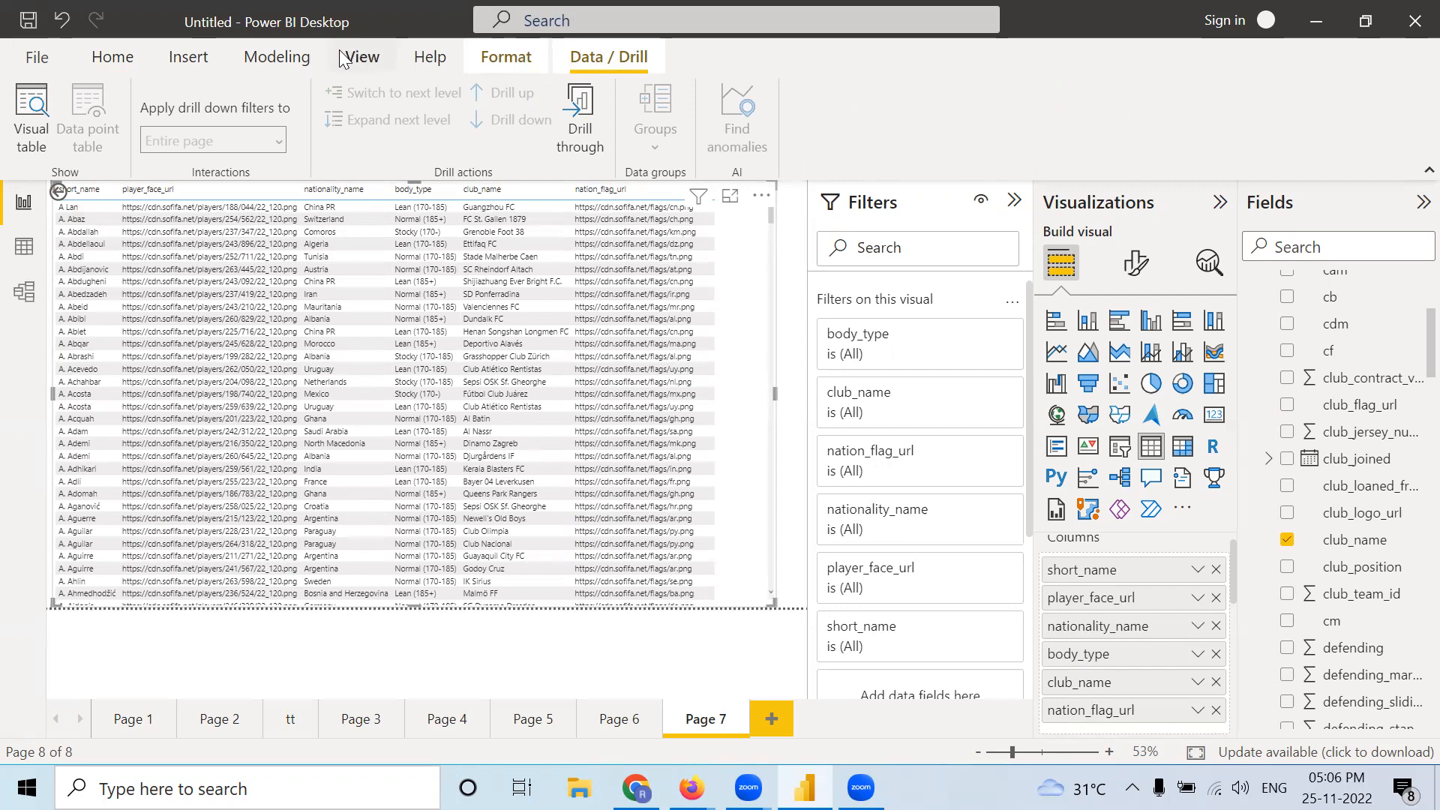
{"action": "left_click", "coordinate": [489, 64]}
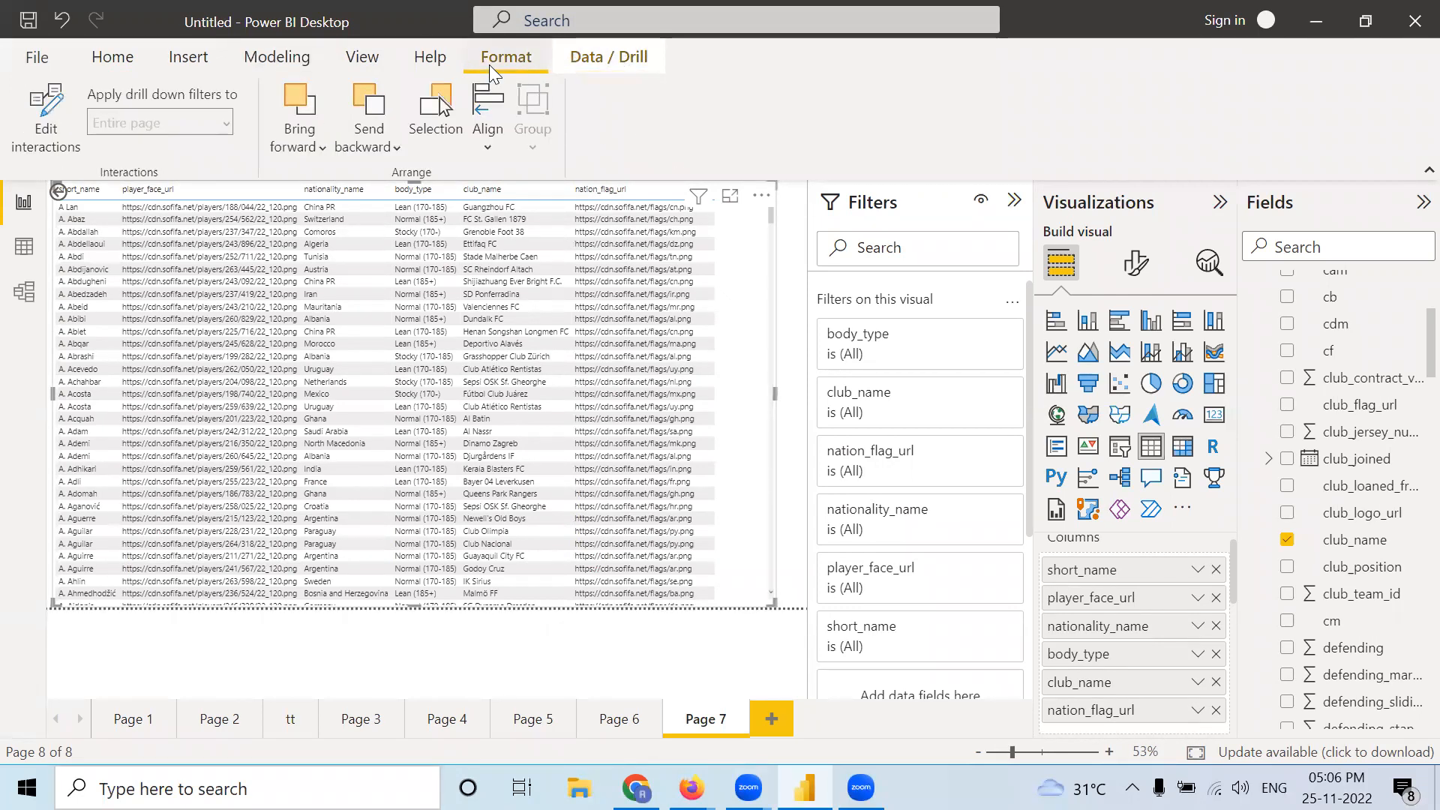
{"action": "left_click", "coordinate": [354, 60]}
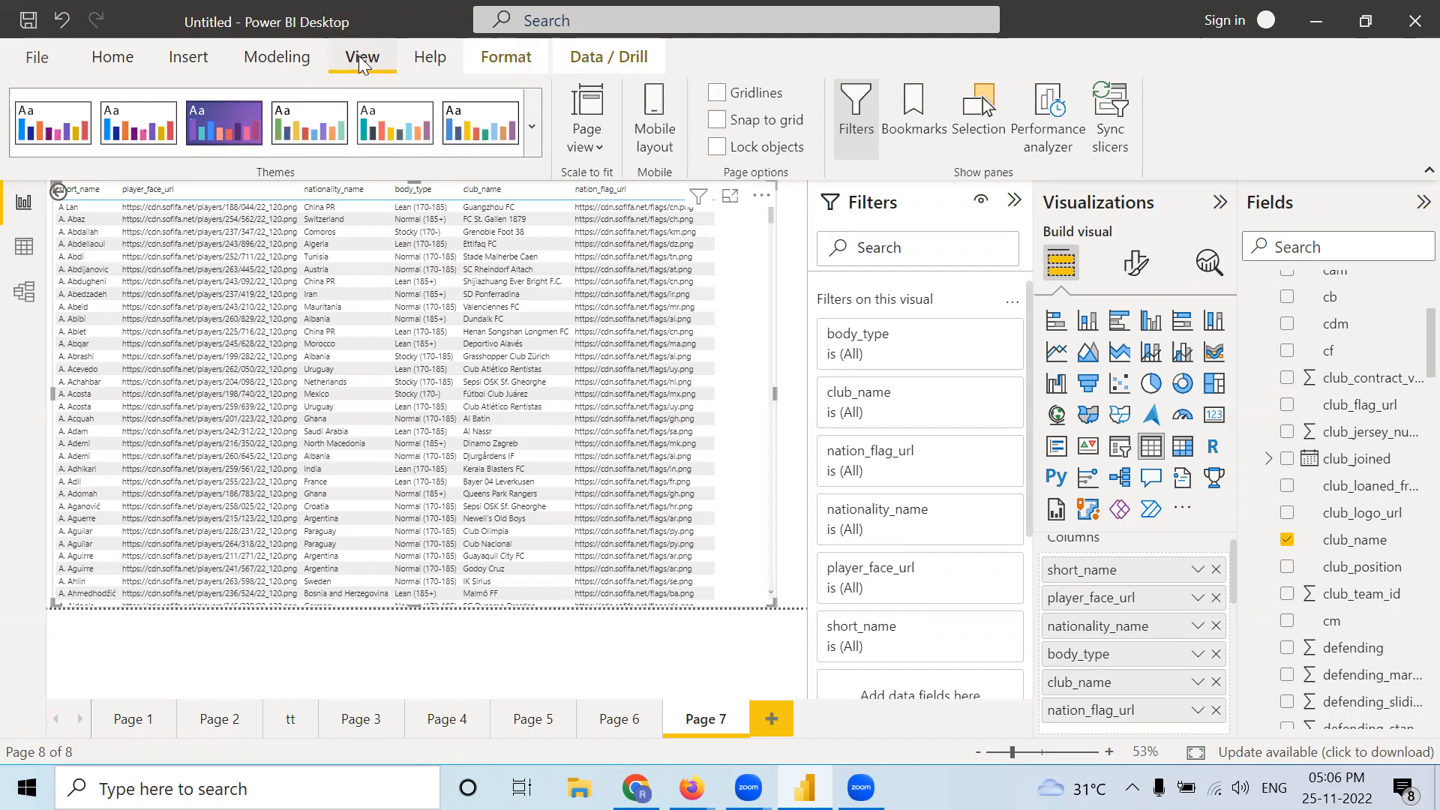
{"action": "left_click", "coordinate": [605, 57]}
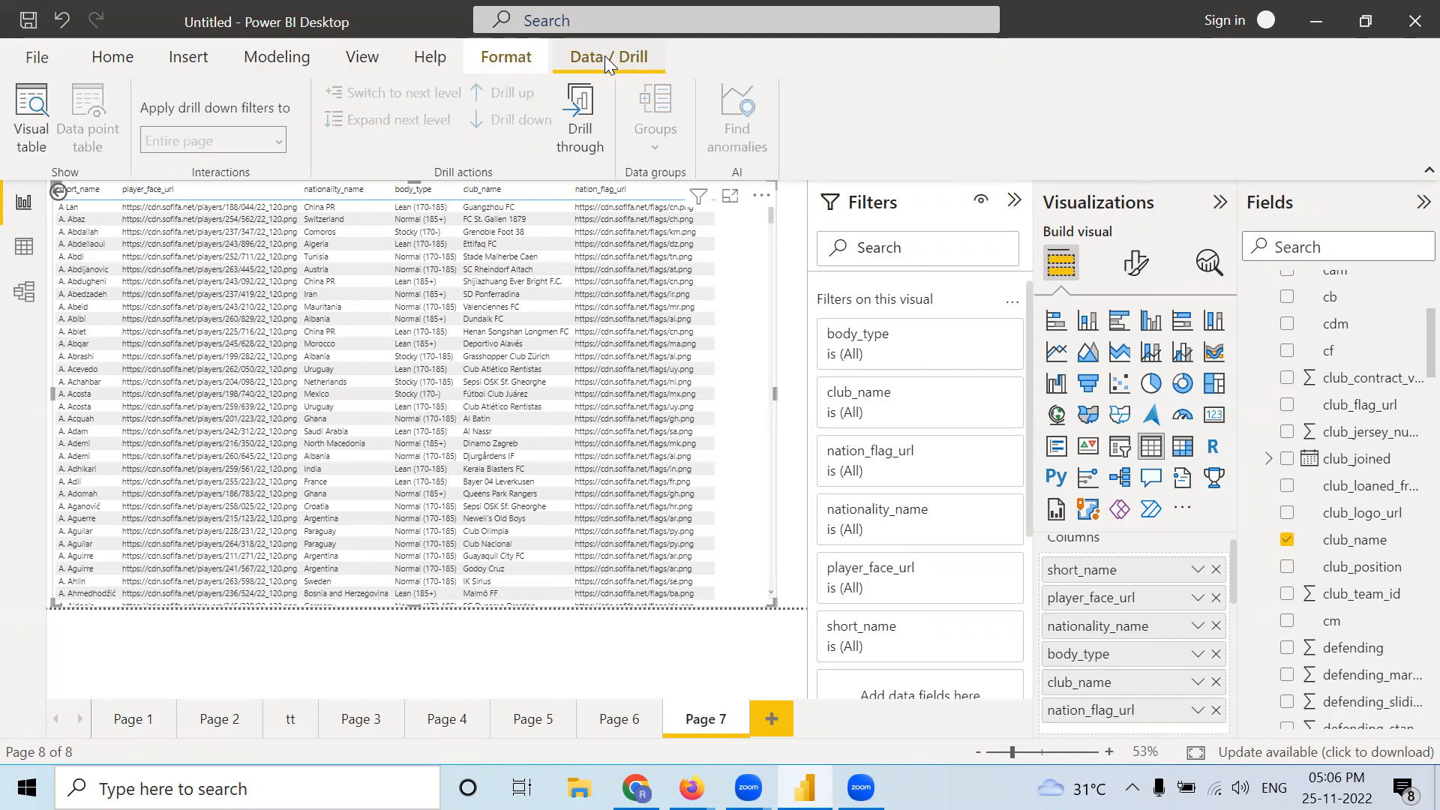
{"action": "left_click", "coordinate": [21, 246]}
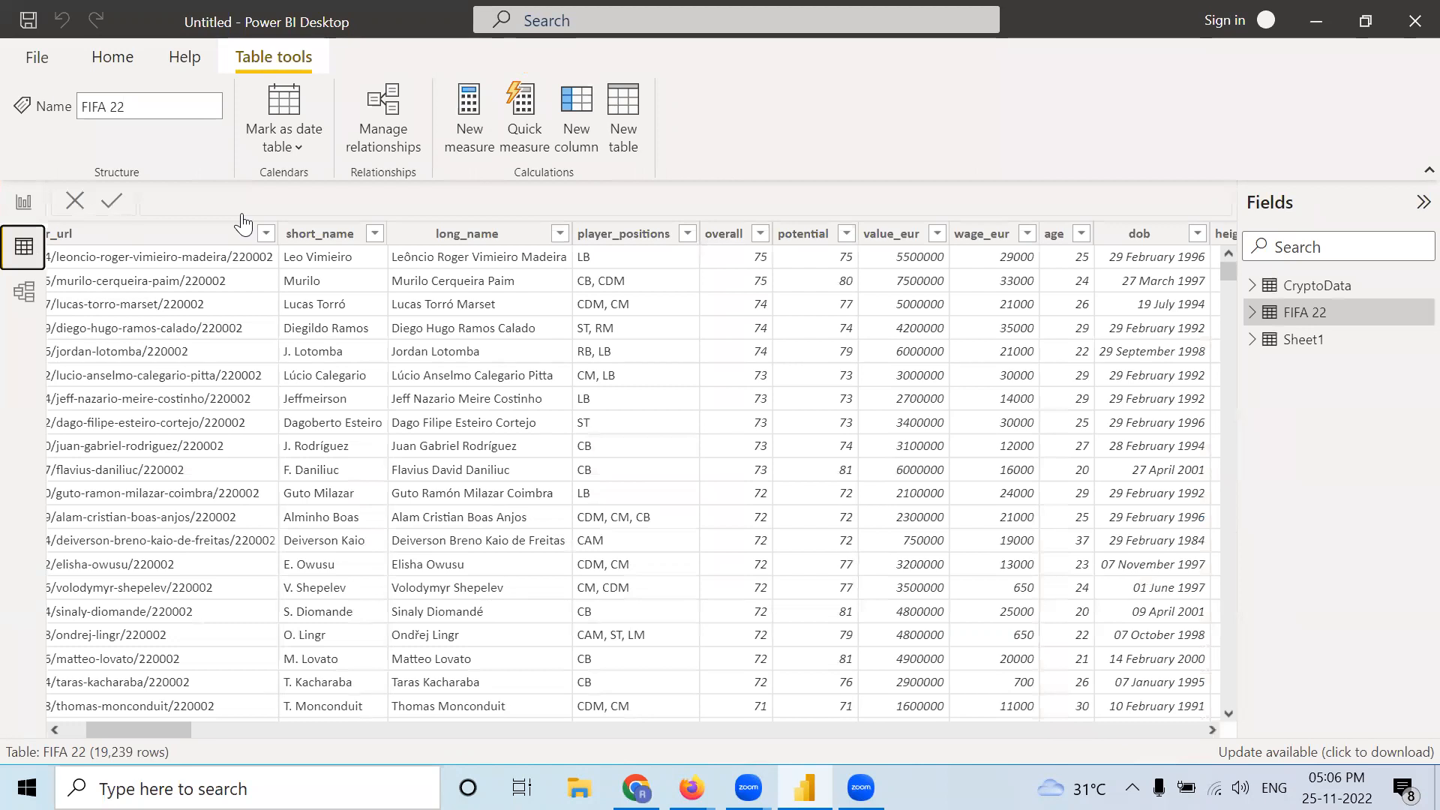
{"action": "left_click_drag", "start_coordinate": [171, 729], "coordinate": [45, 729]}
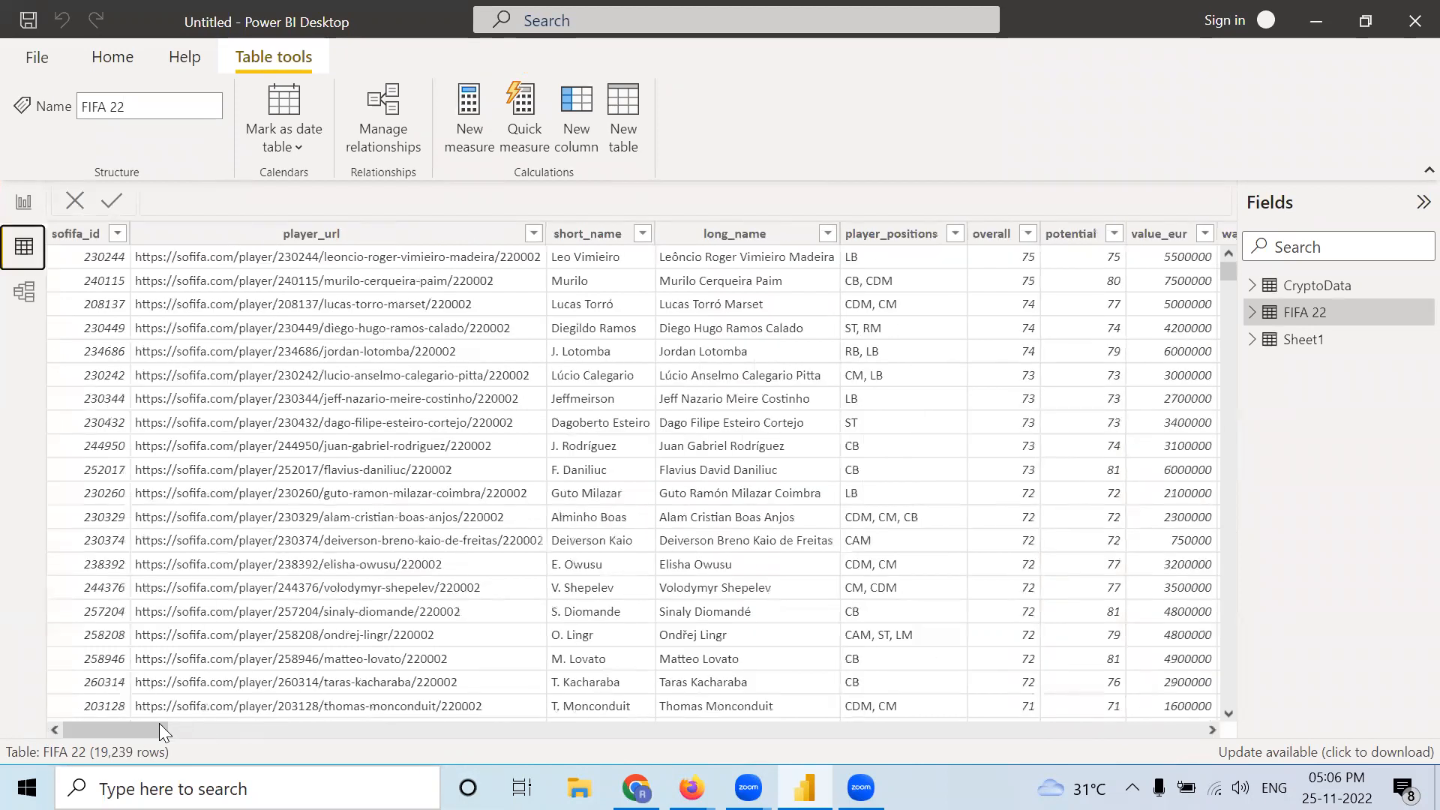
{"action": "left_click", "coordinate": [31, 202]}
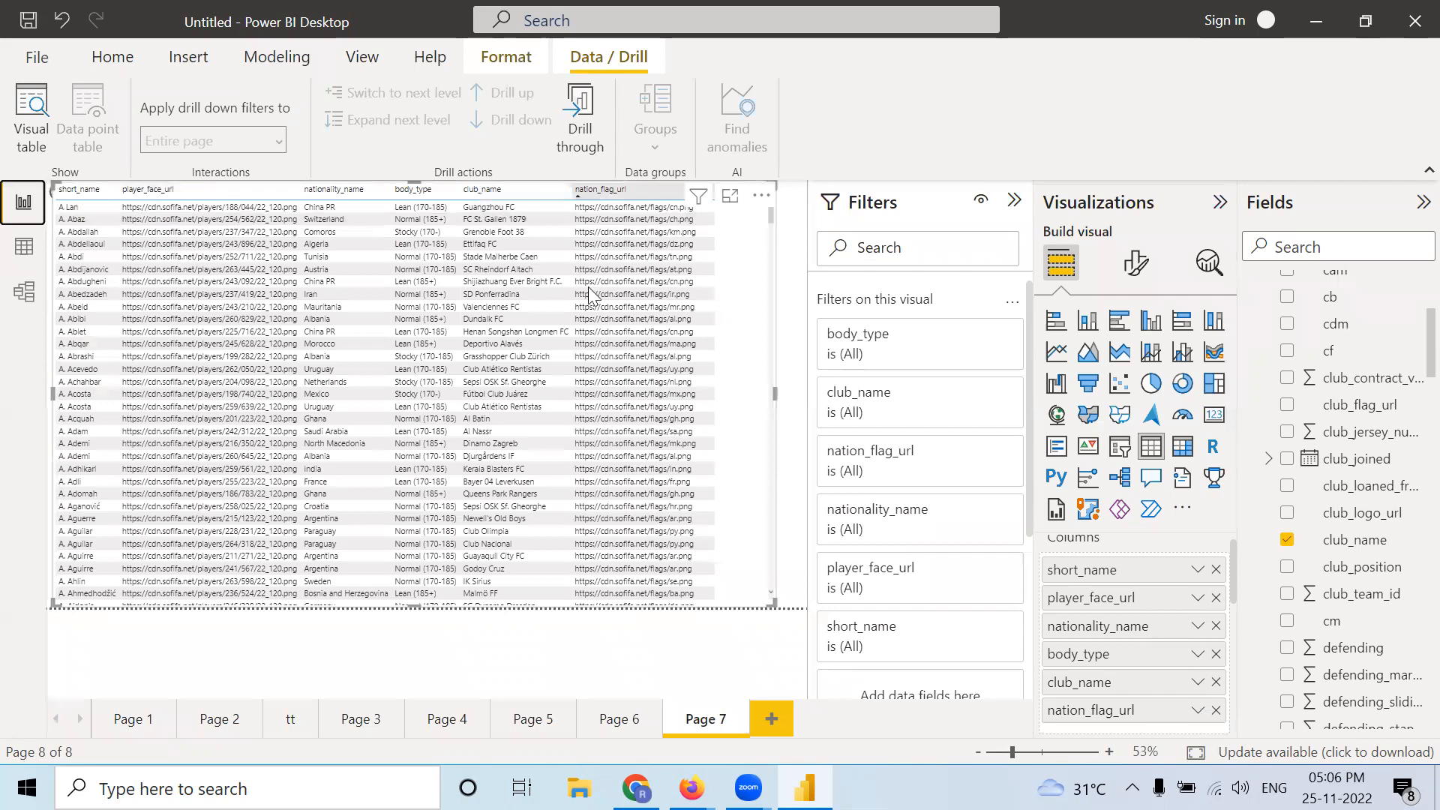
In the data view of FIFA 22, set the data category of the player_face_url column to Image URL
{"action": "left_click", "coordinate": [24, 252]}
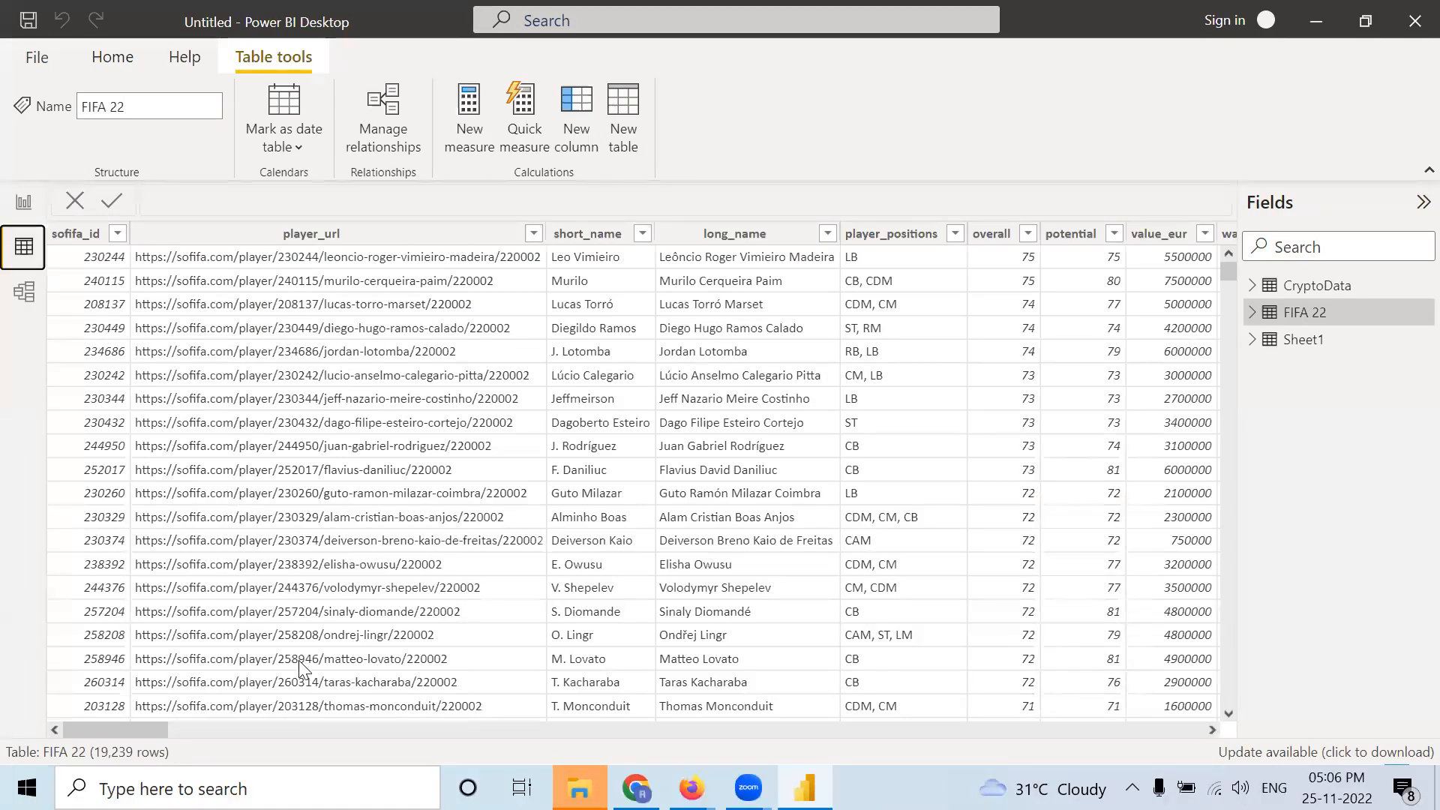
{"action": "left_click_drag", "start_coordinate": [138, 732], "coordinate": [1181, 721]}
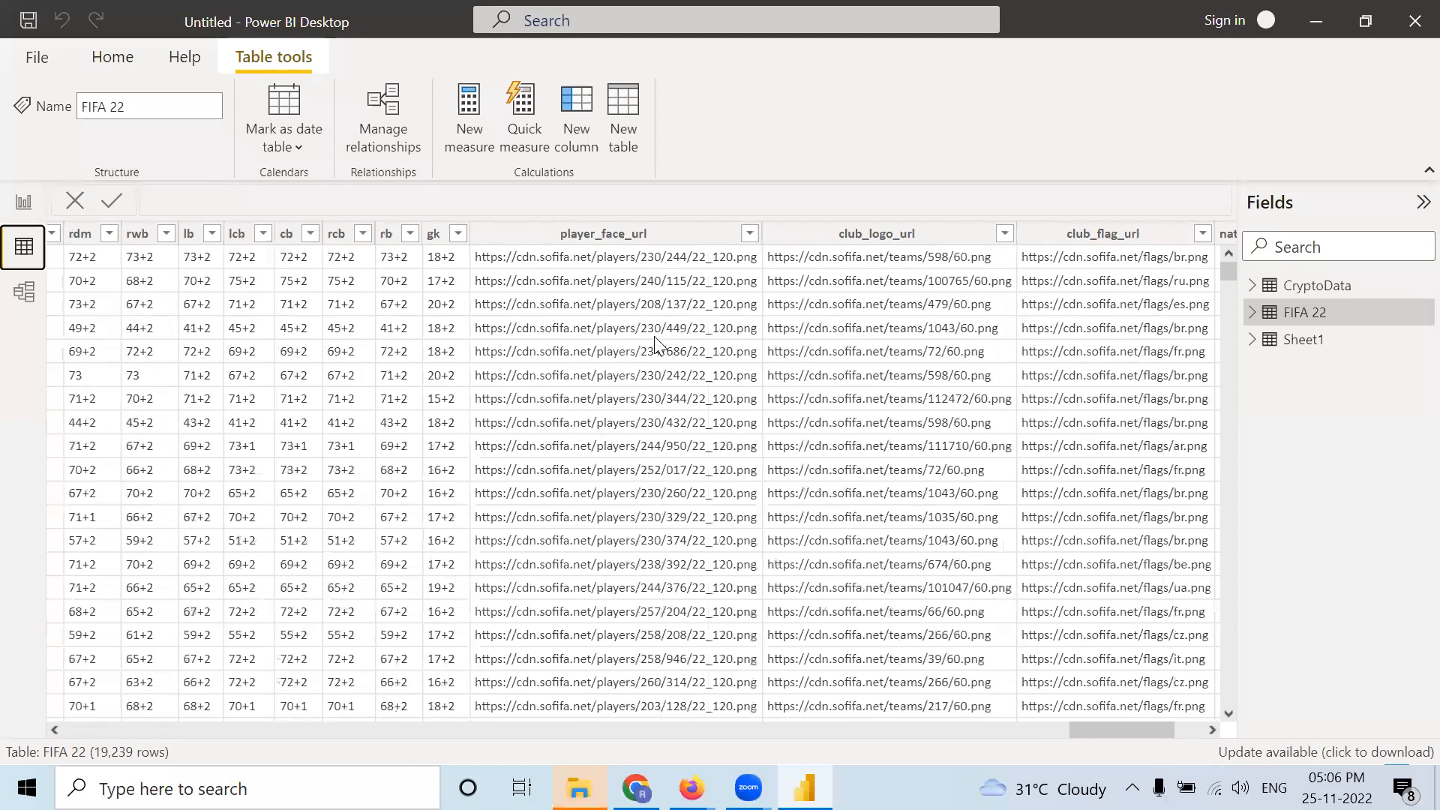
{"action": "left_click", "coordinate": [605, 239]}
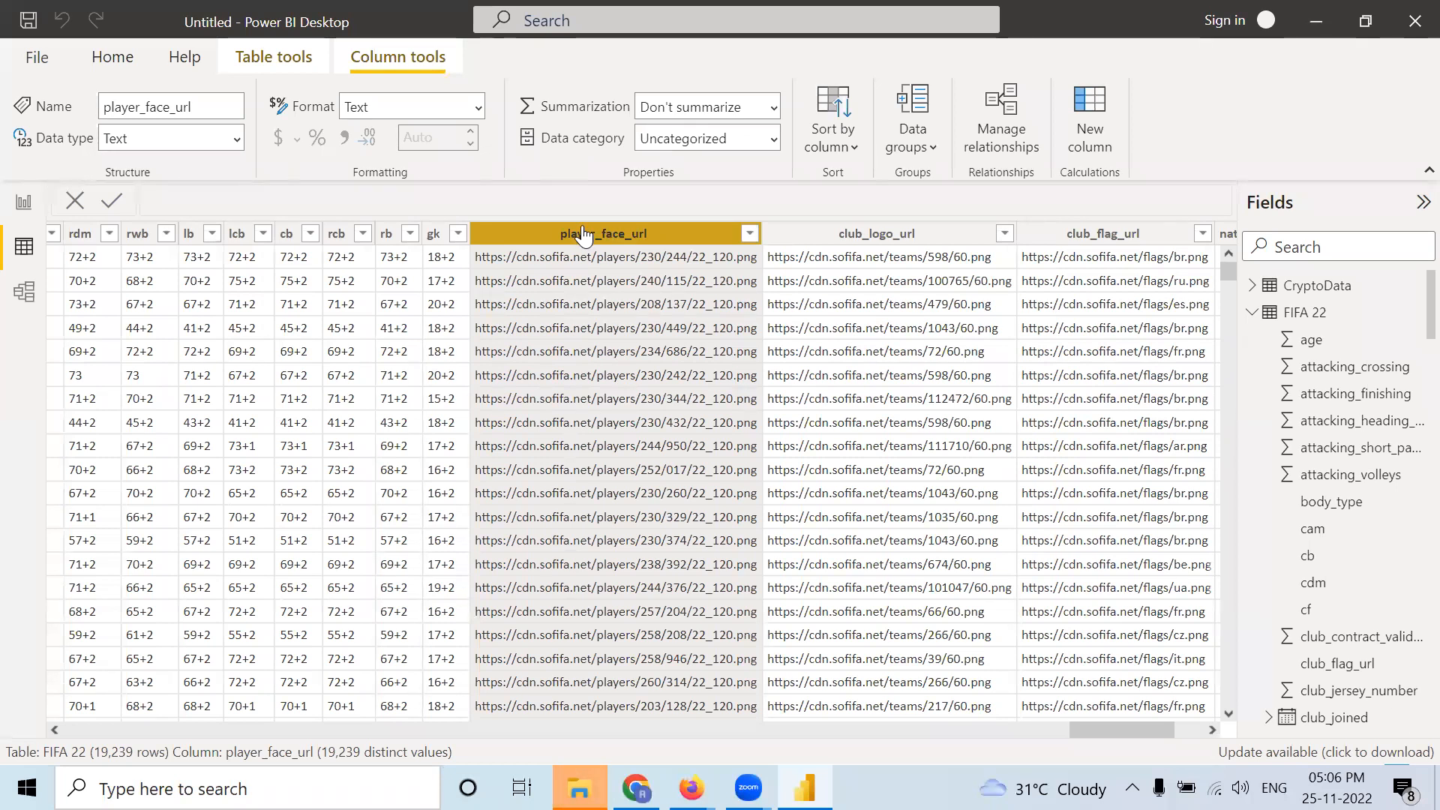
{"action": "left_click", "coordinate": [757, 135]}
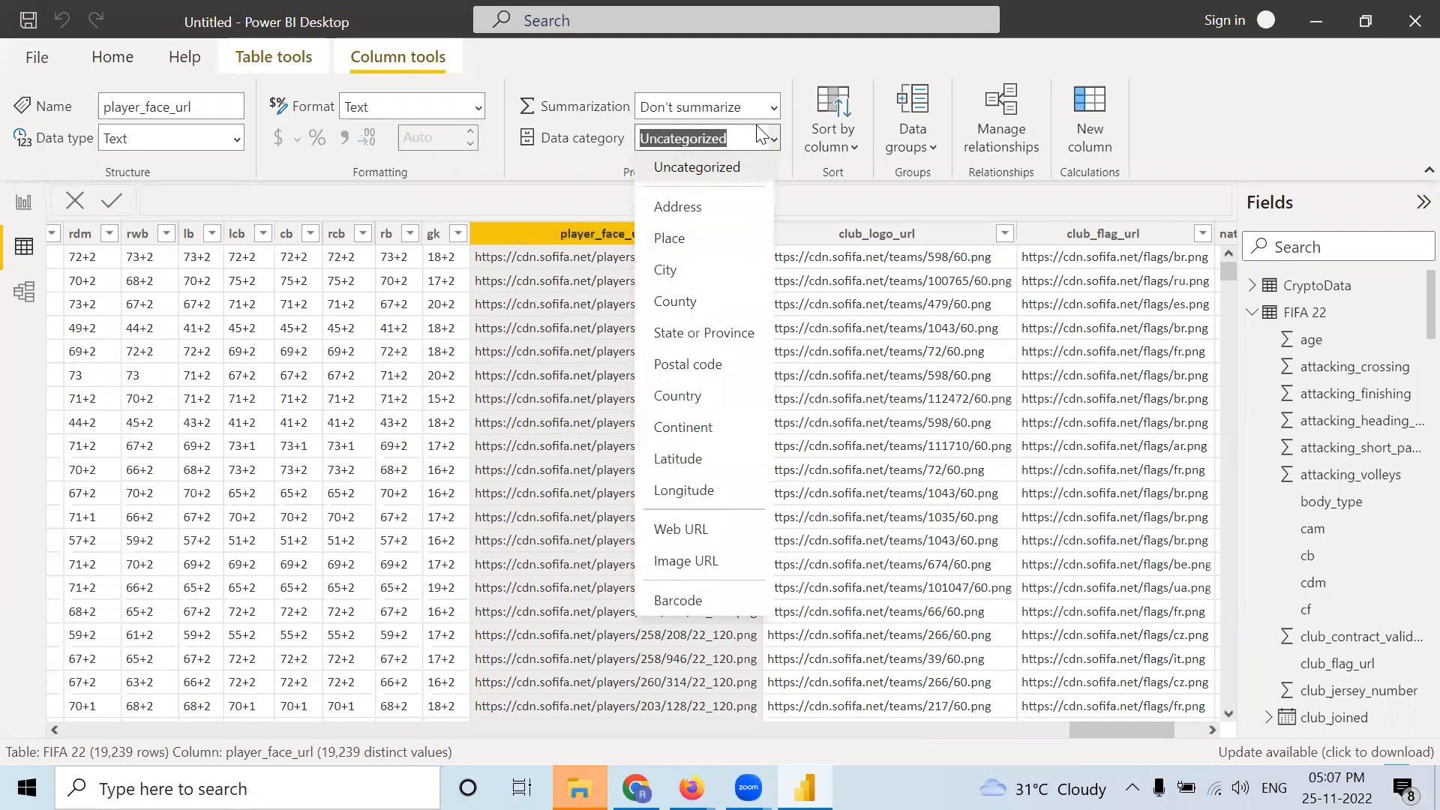
{"action": "left_click", "coordinate": [705, 563]}
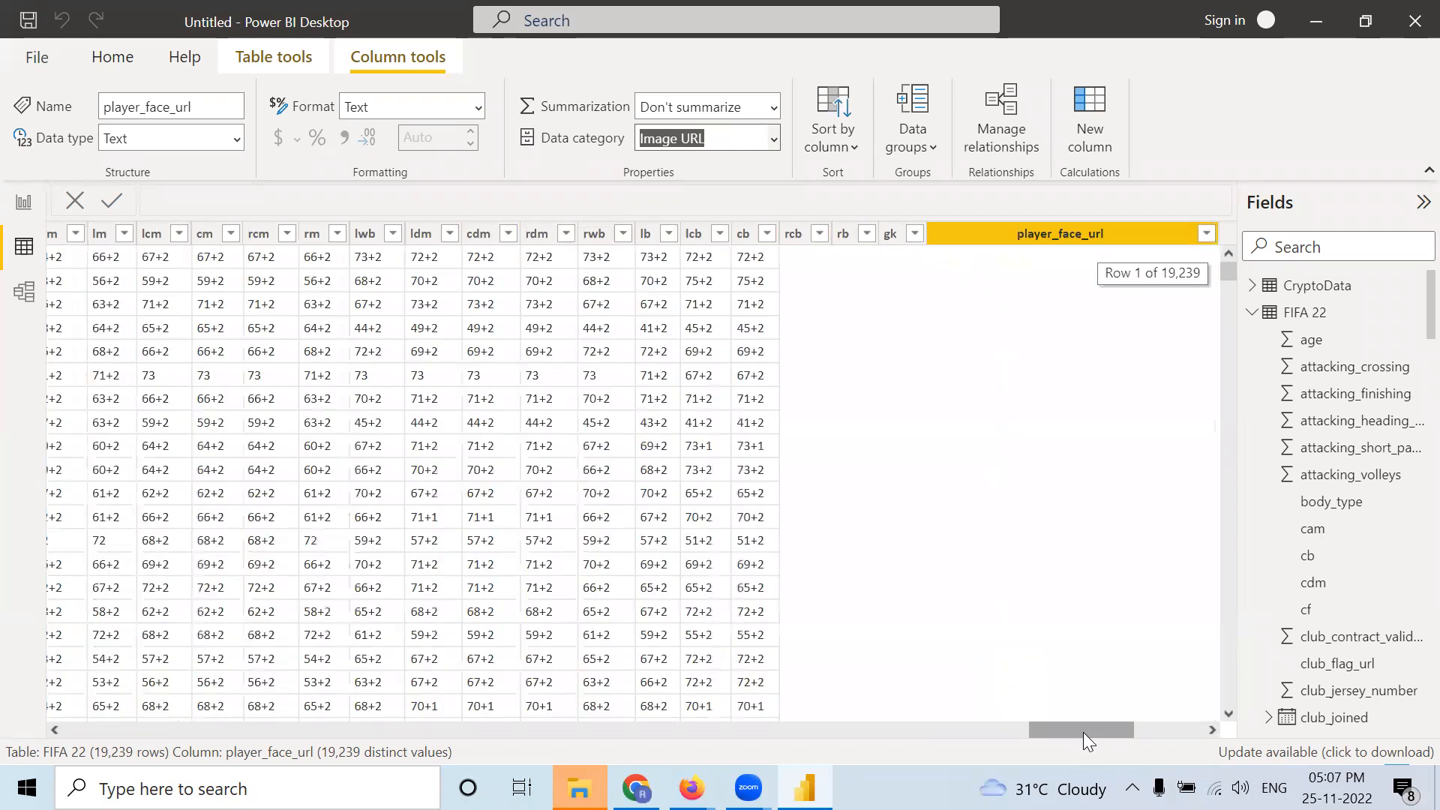
Set the data category of the nation_flag_url column to Image URL and return to the report view
{"action": "left_click_drag", "start_coordinate": [1082, 729], "coordinate": [1164, 718]}
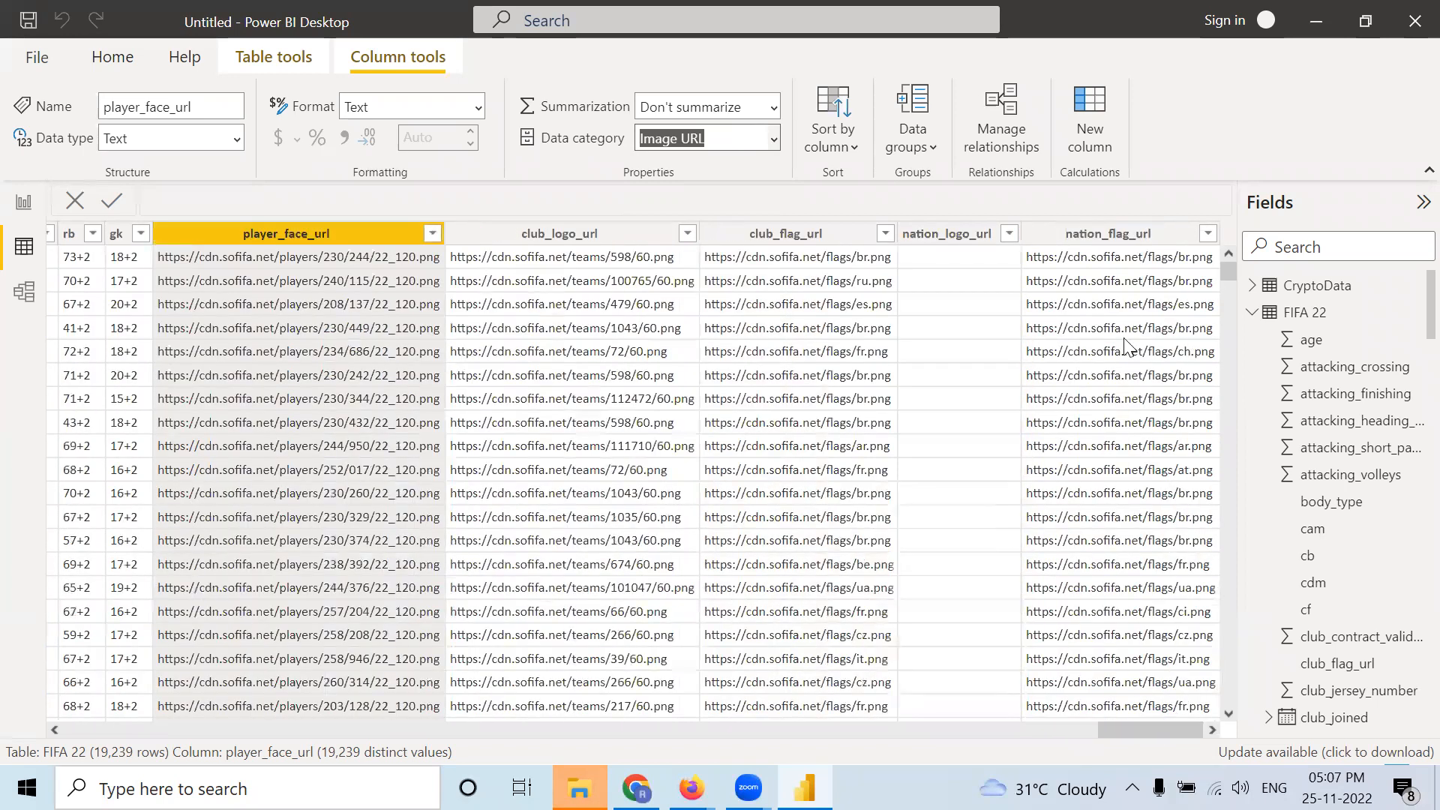
{"action": "left_click", "coordinate": [1092, 237]}
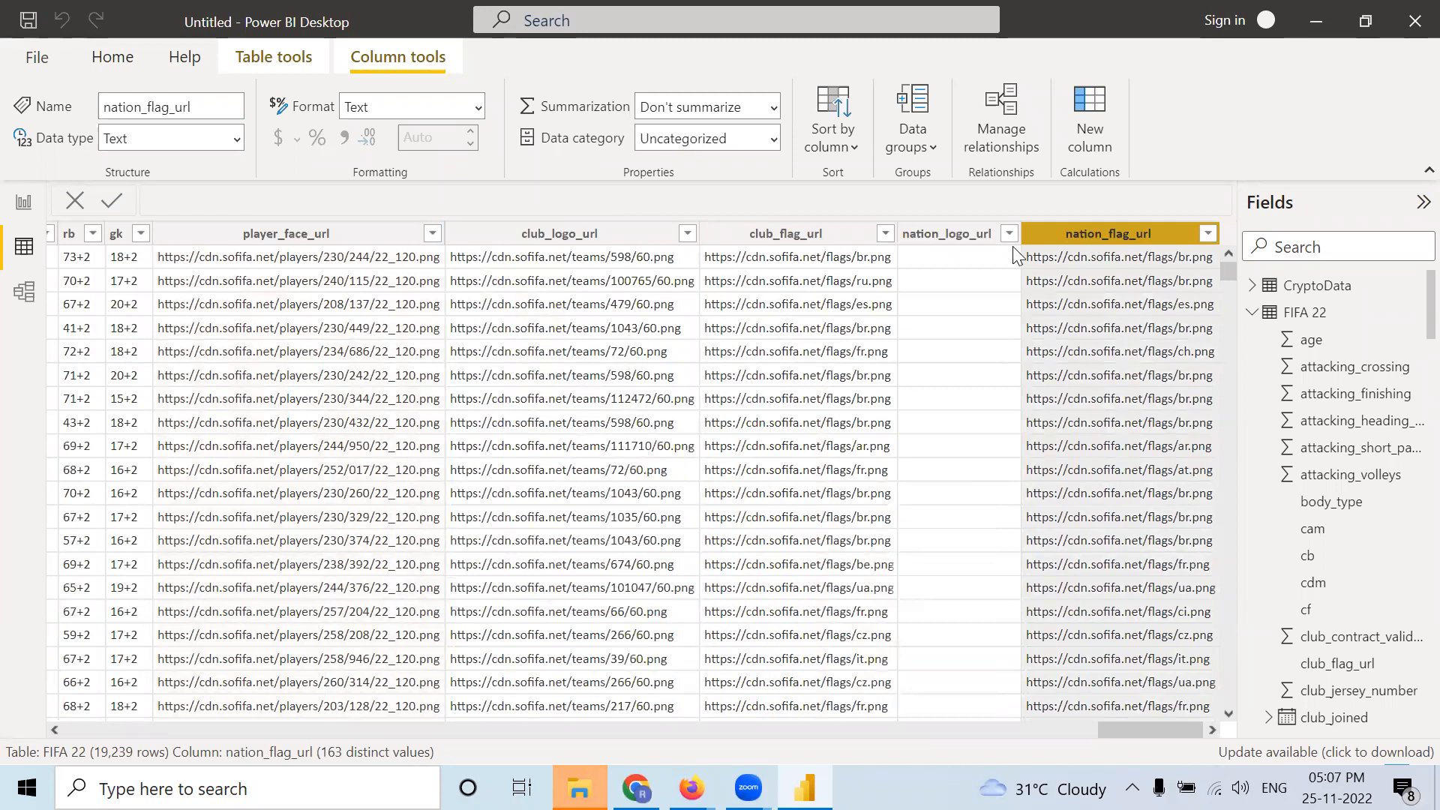
{"action": "left_click", "coordinate": [773, 139]}
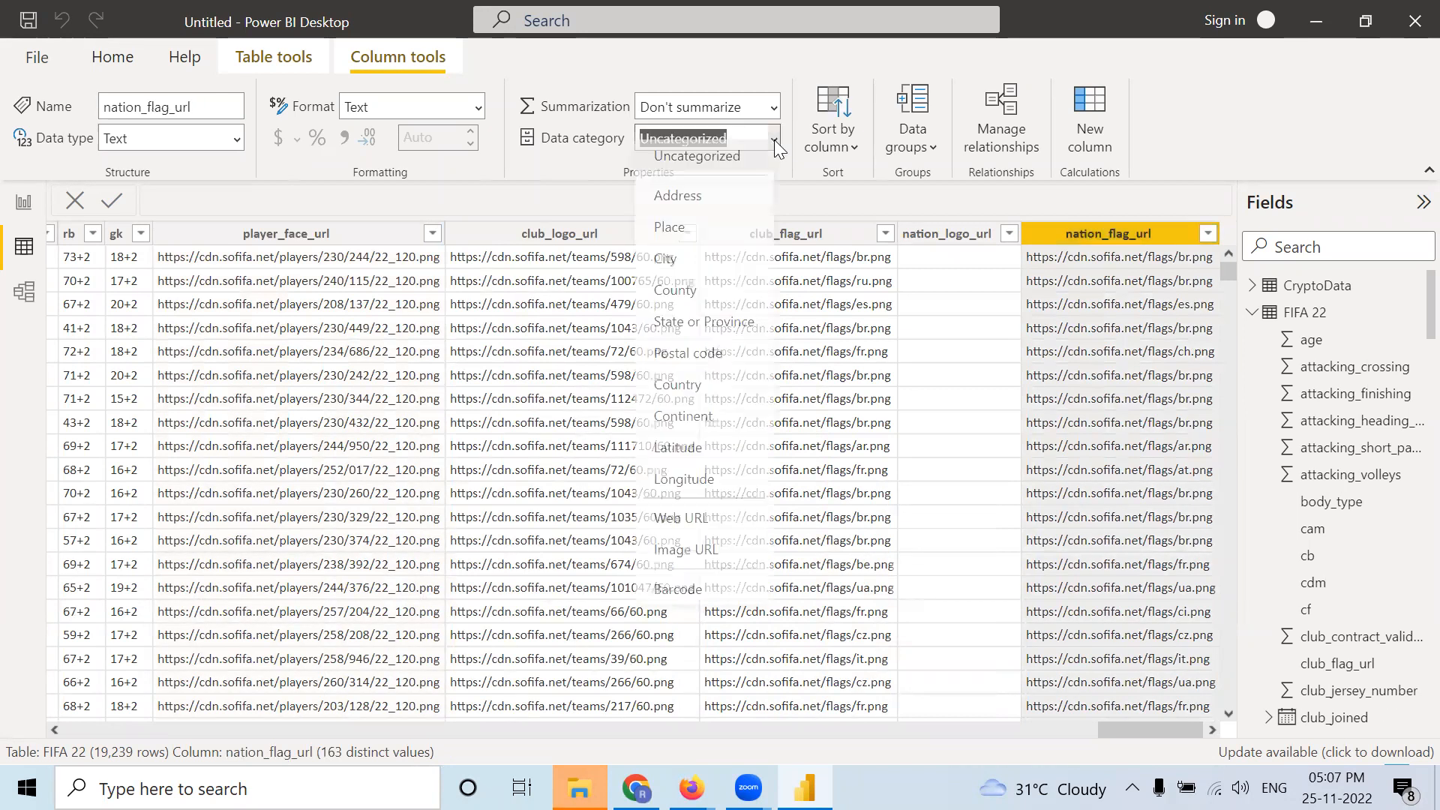
{"action": "left_click", "coordinate": [696, 564]}
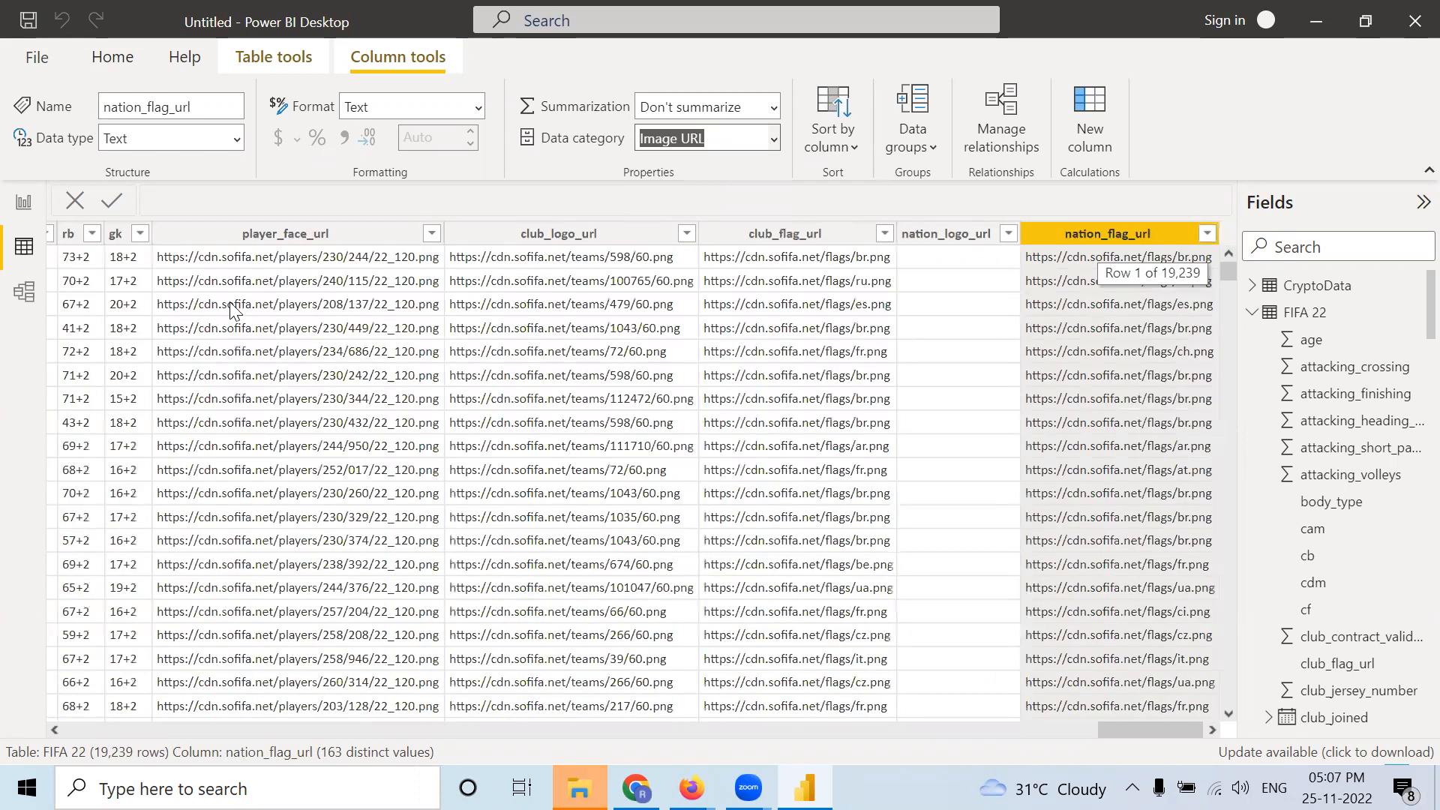
{"action": "left_click", "coordinate": [24, 210]}
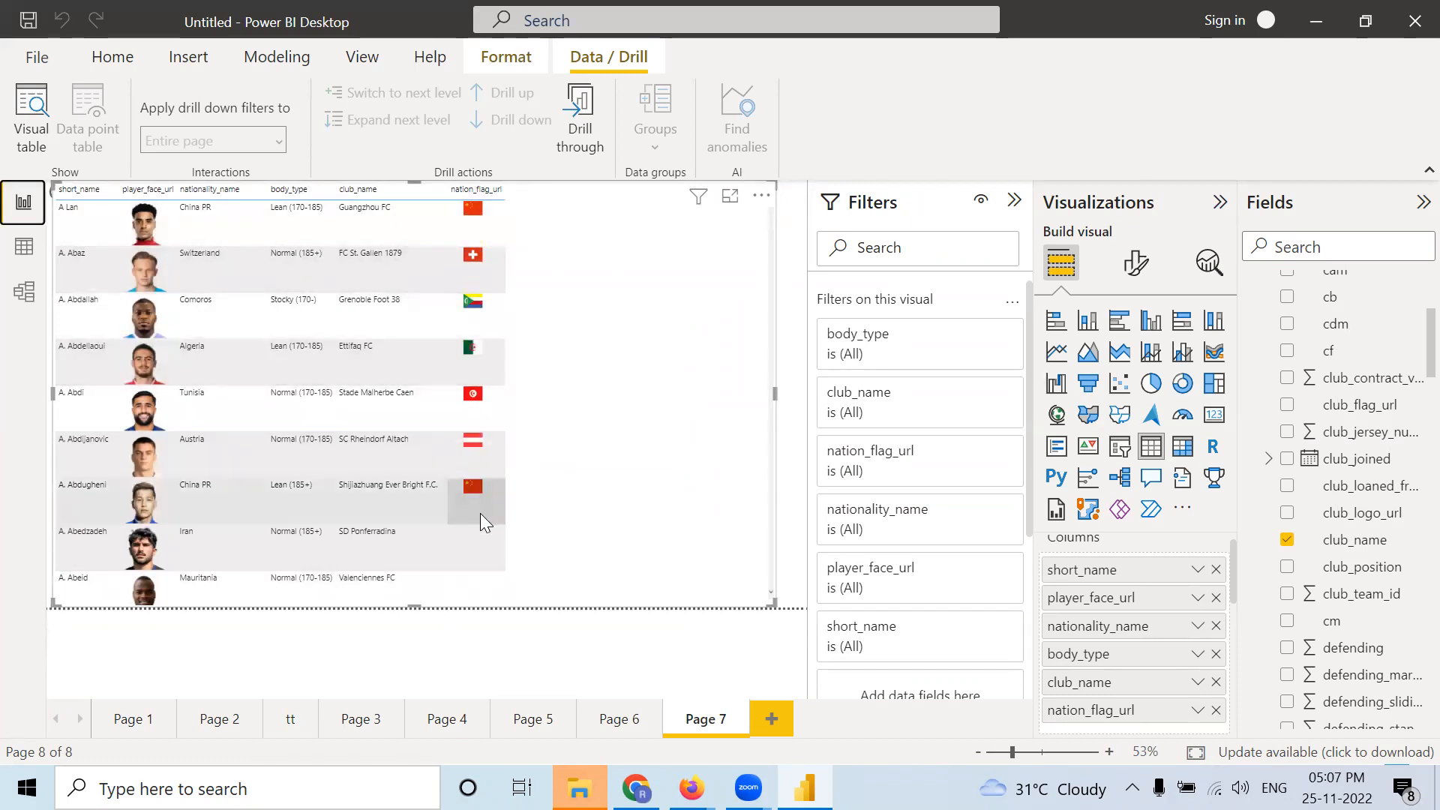
{"action": "mouse_move", "coordinate": [479, 513]}
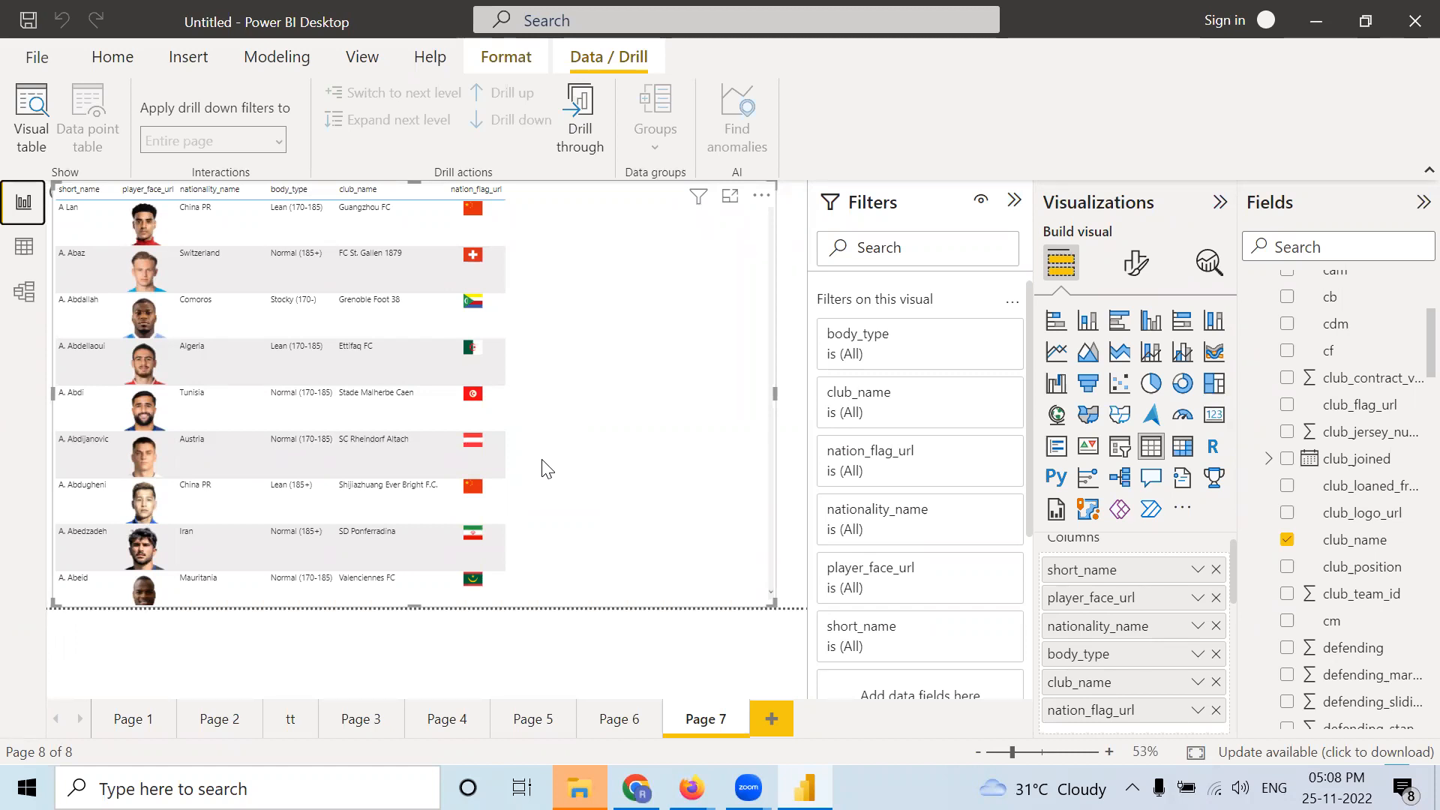
{"action": "left_click", "coordinate": [23, 249]}
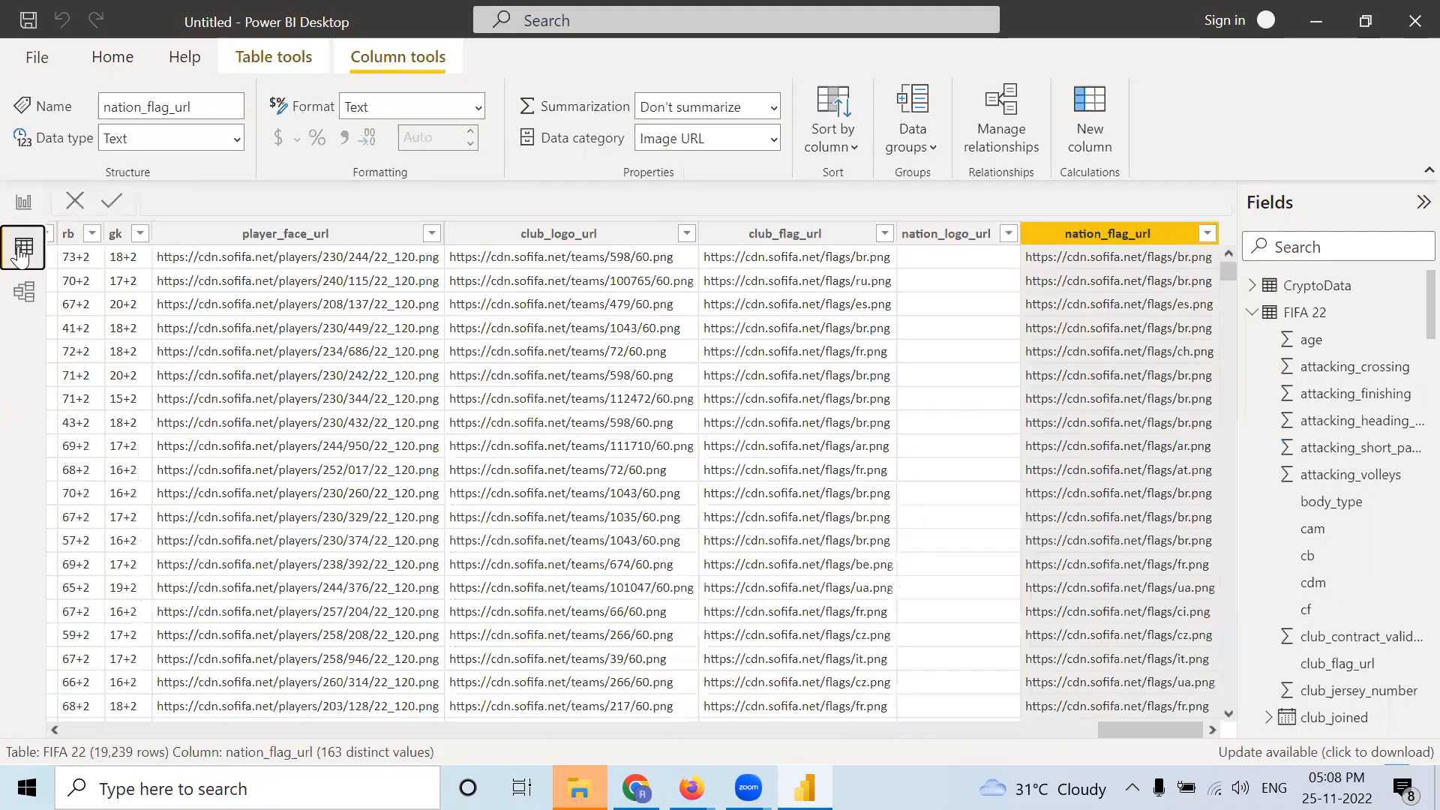
{"action": "left_click_drag", "start_coordinate": [1157, 723], "coordinate": [112, 729]}
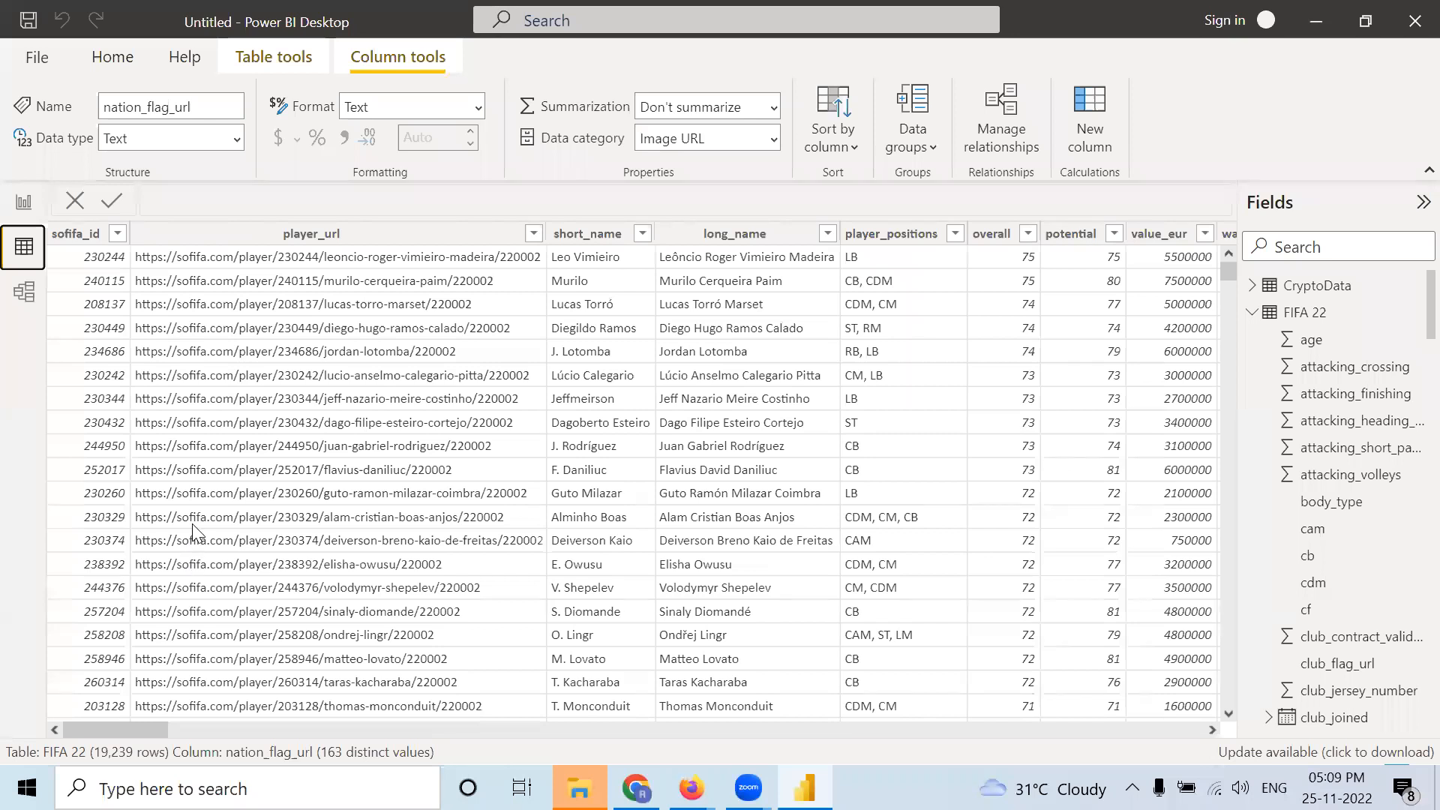
{"action": "left_click", "coordinate": [23, 201]}
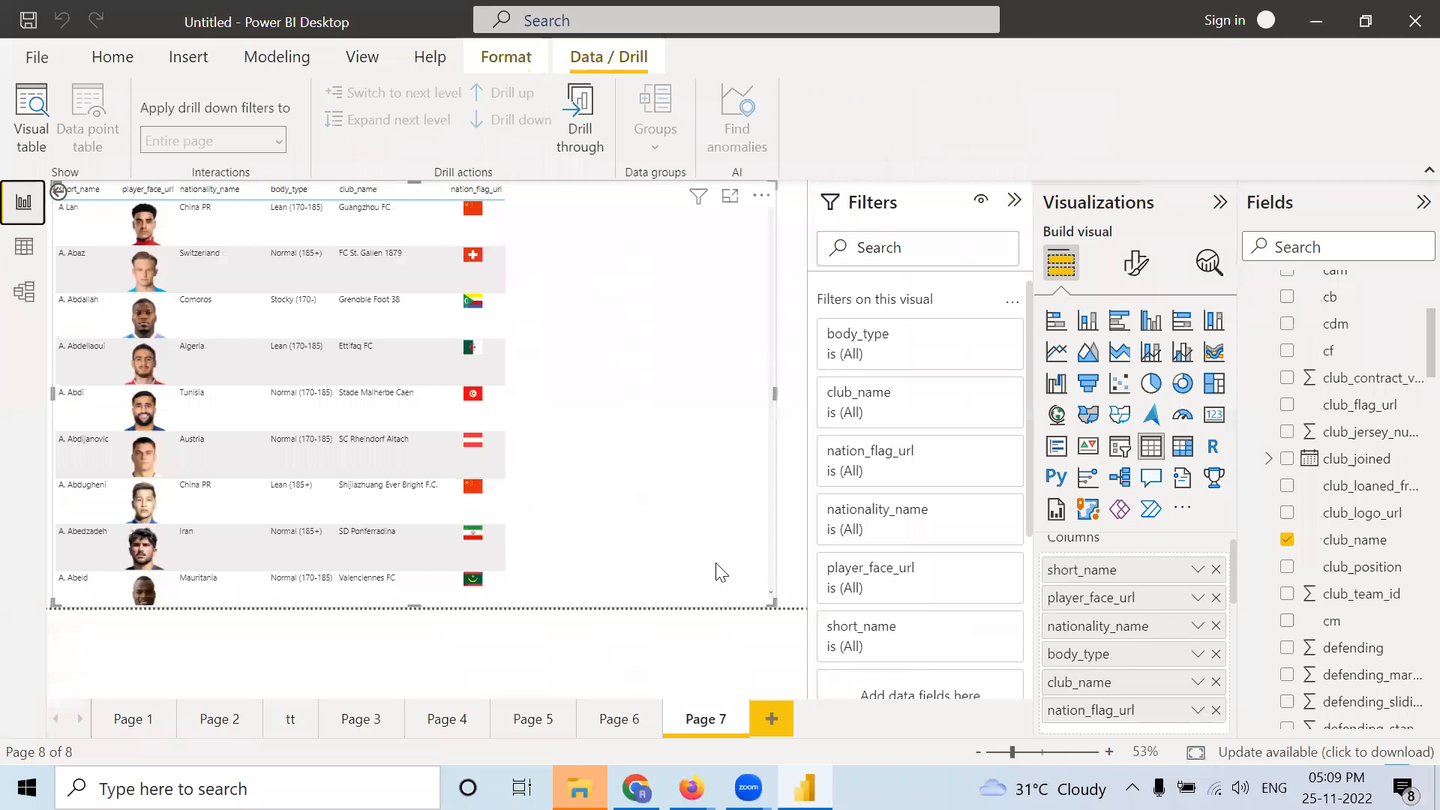